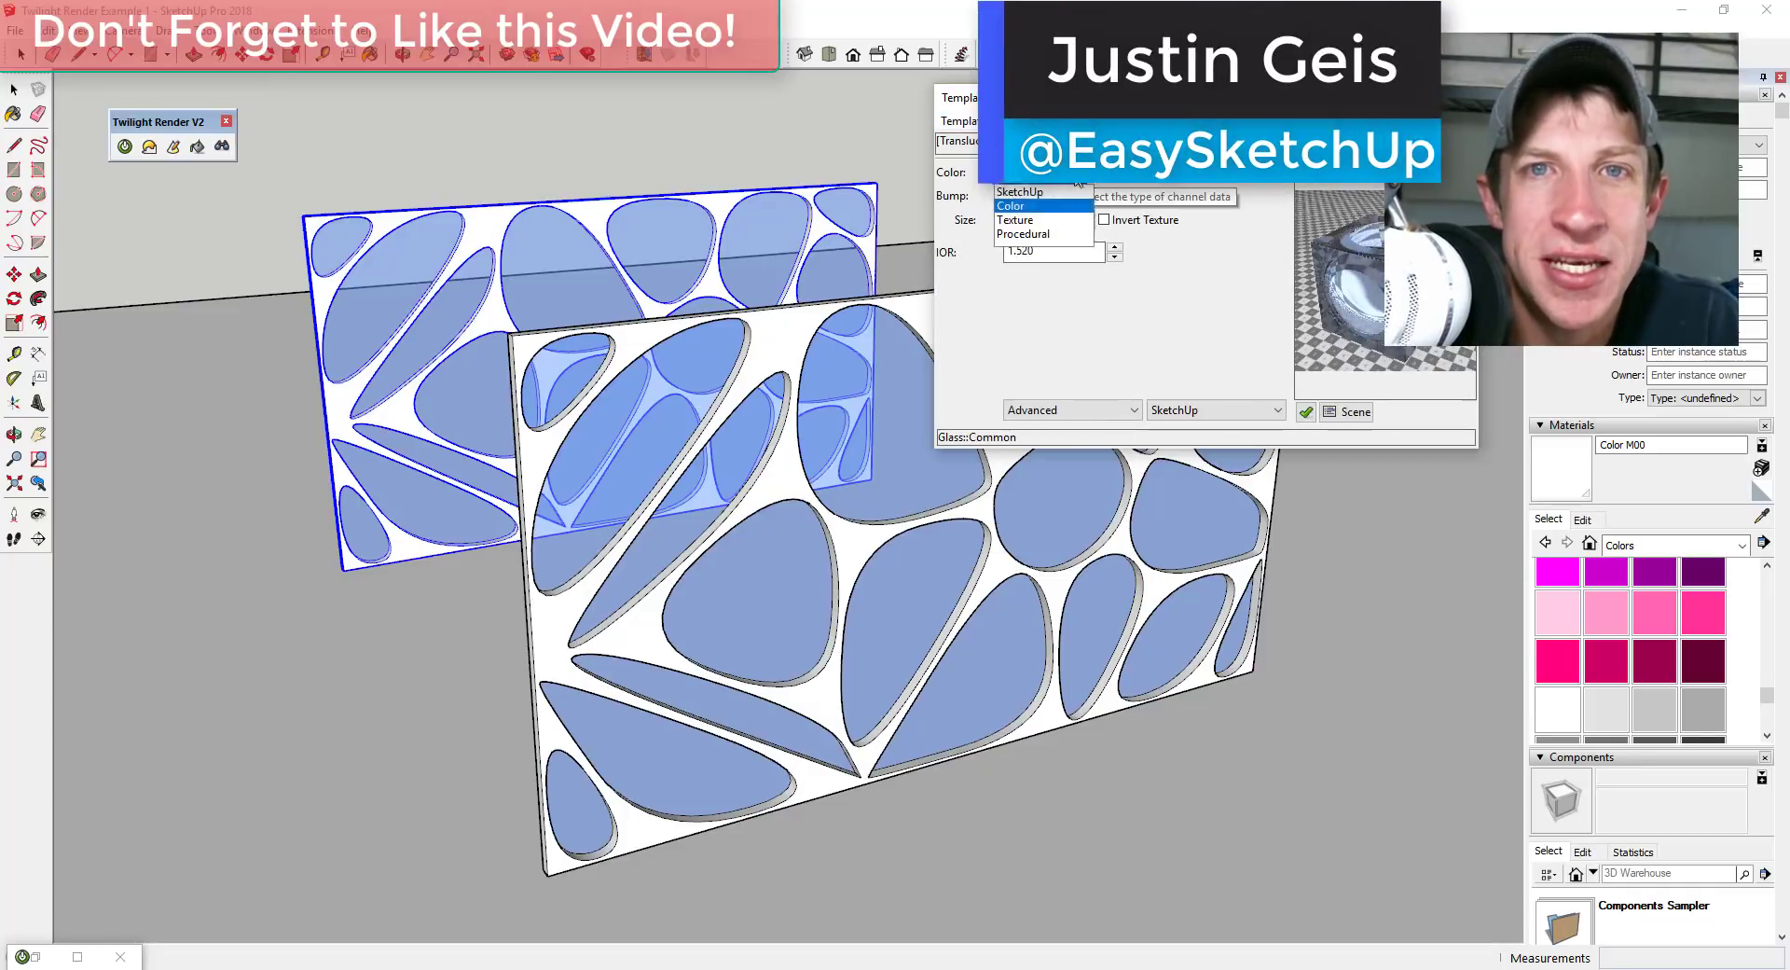
Switch the glass material's color channel to a custom color and pick a pale grey-blue.
{"action": "left_click", "coordinate": [1012, 205]}
{"action": "left_click", "coordinate": [1039, 172]}
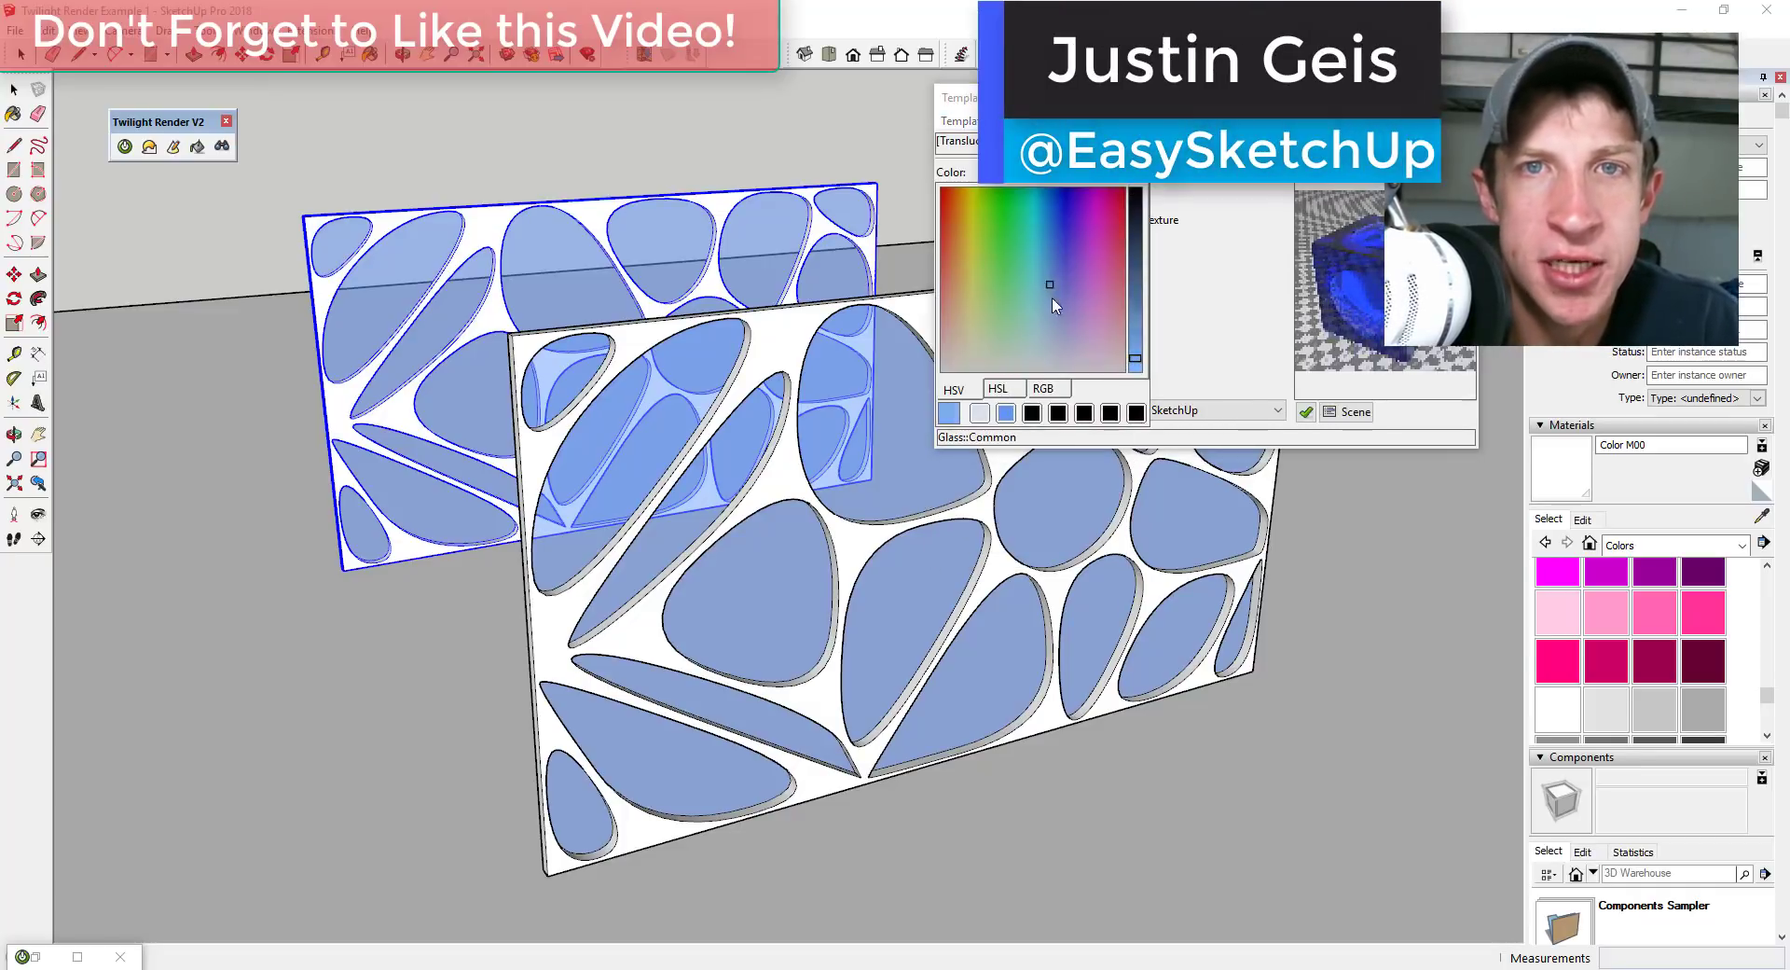
{"action": "left_click_drag", "start_coordinate": [1052, 299], "coordinate": [1068, 339]}
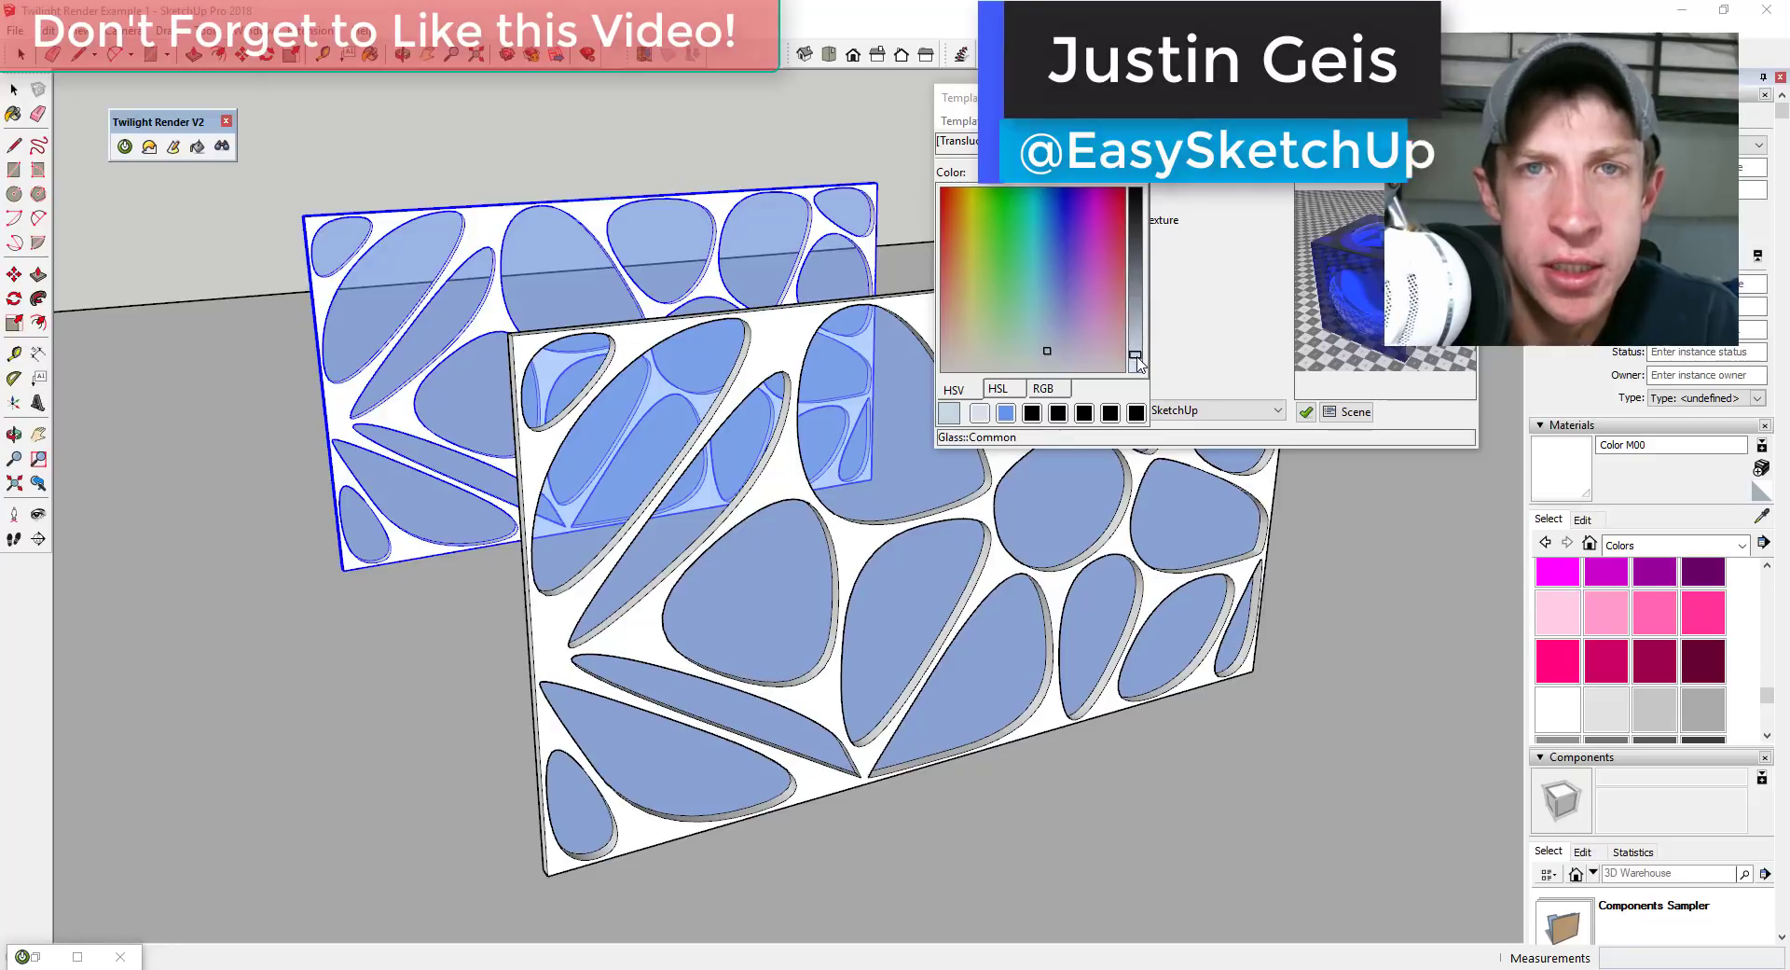
{"action": "left_click", "coordinate": [1199, 327]}
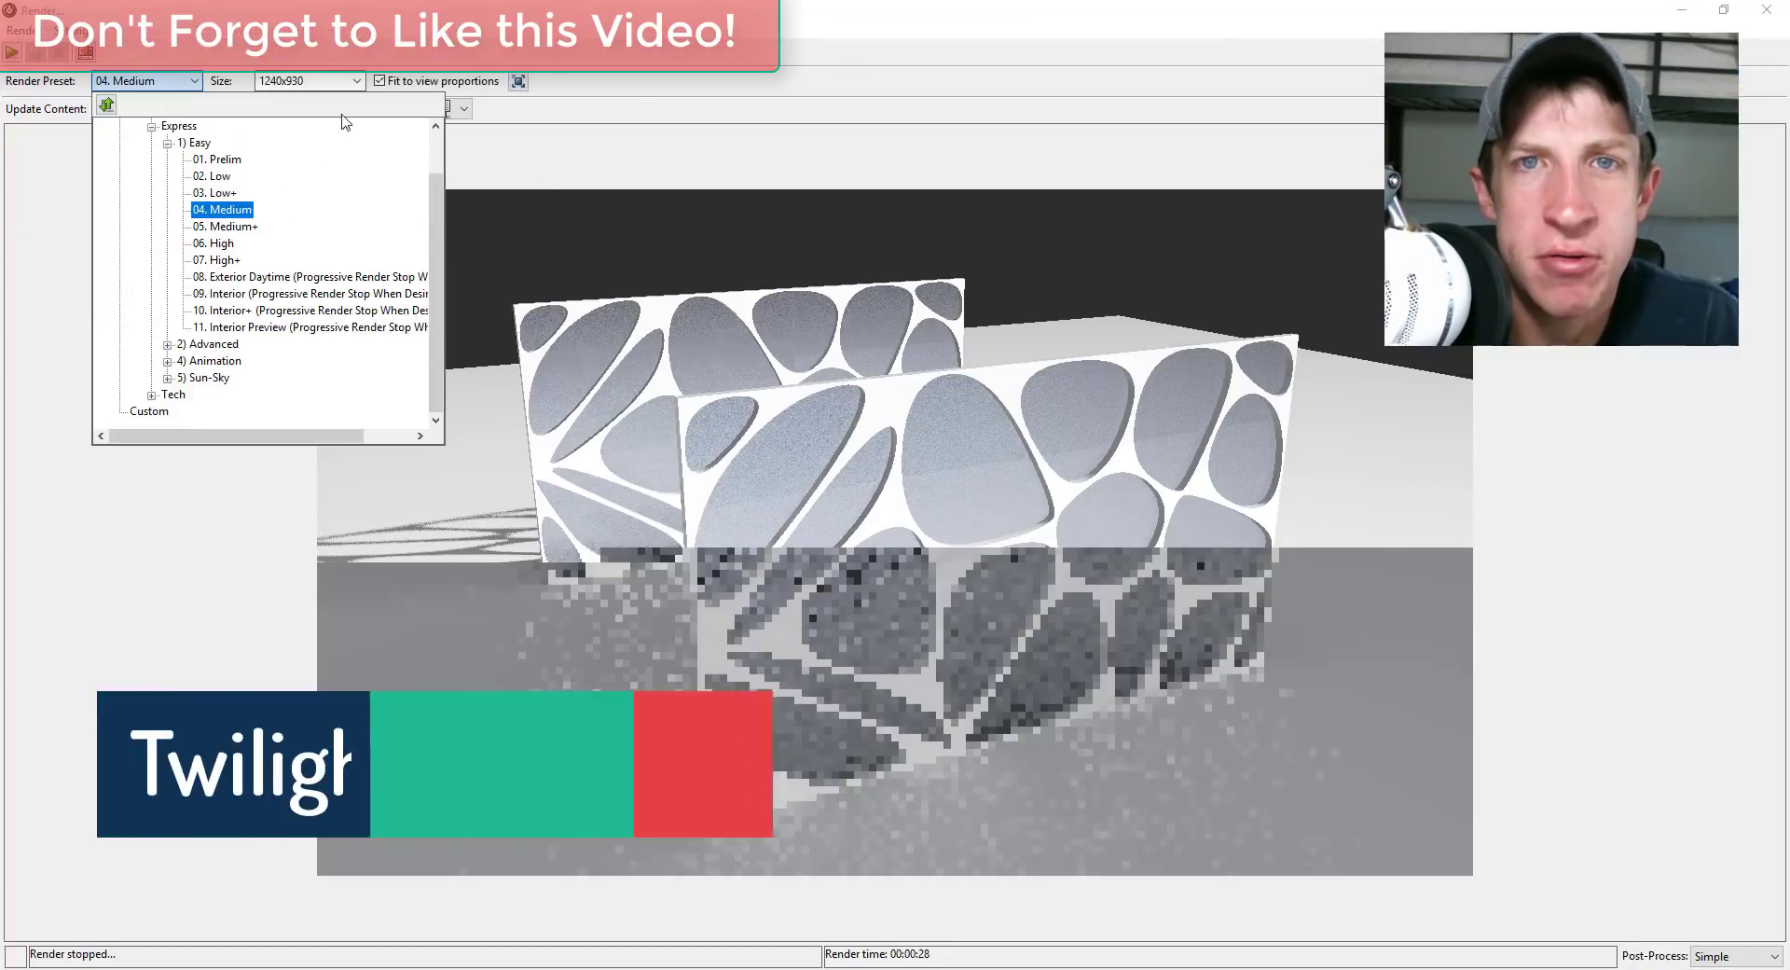
Render the two perforated panels with the 04. Medium preset at 1240x930.
{"action": "left_click", "coordinate": [12, 51]}
{"action": "left_click", "coordinate": [886, 452]}
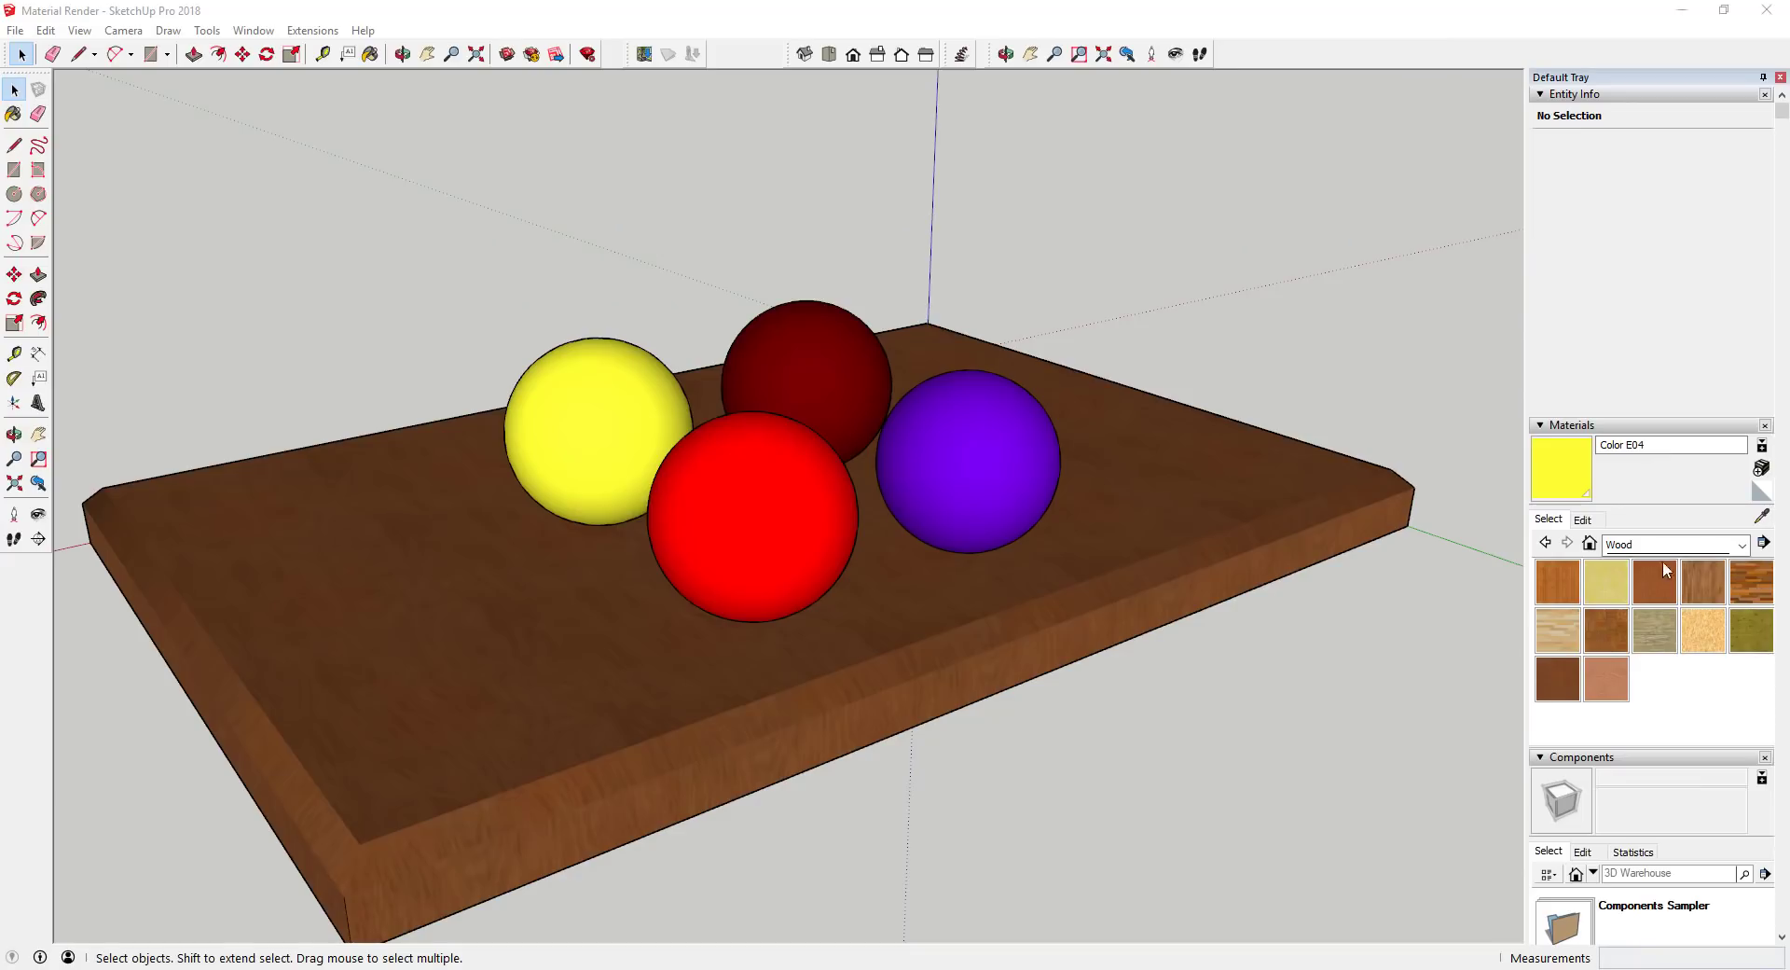
Render the current view of the wooden board and four spheres at 800x600 with the 01. Prelim preset.
{"action": "middle_click_drag", "start_coordinate": [993, 447], "coordinate": [923, 451]}
{"action": "left_click", "coordinate": [124, 146]}
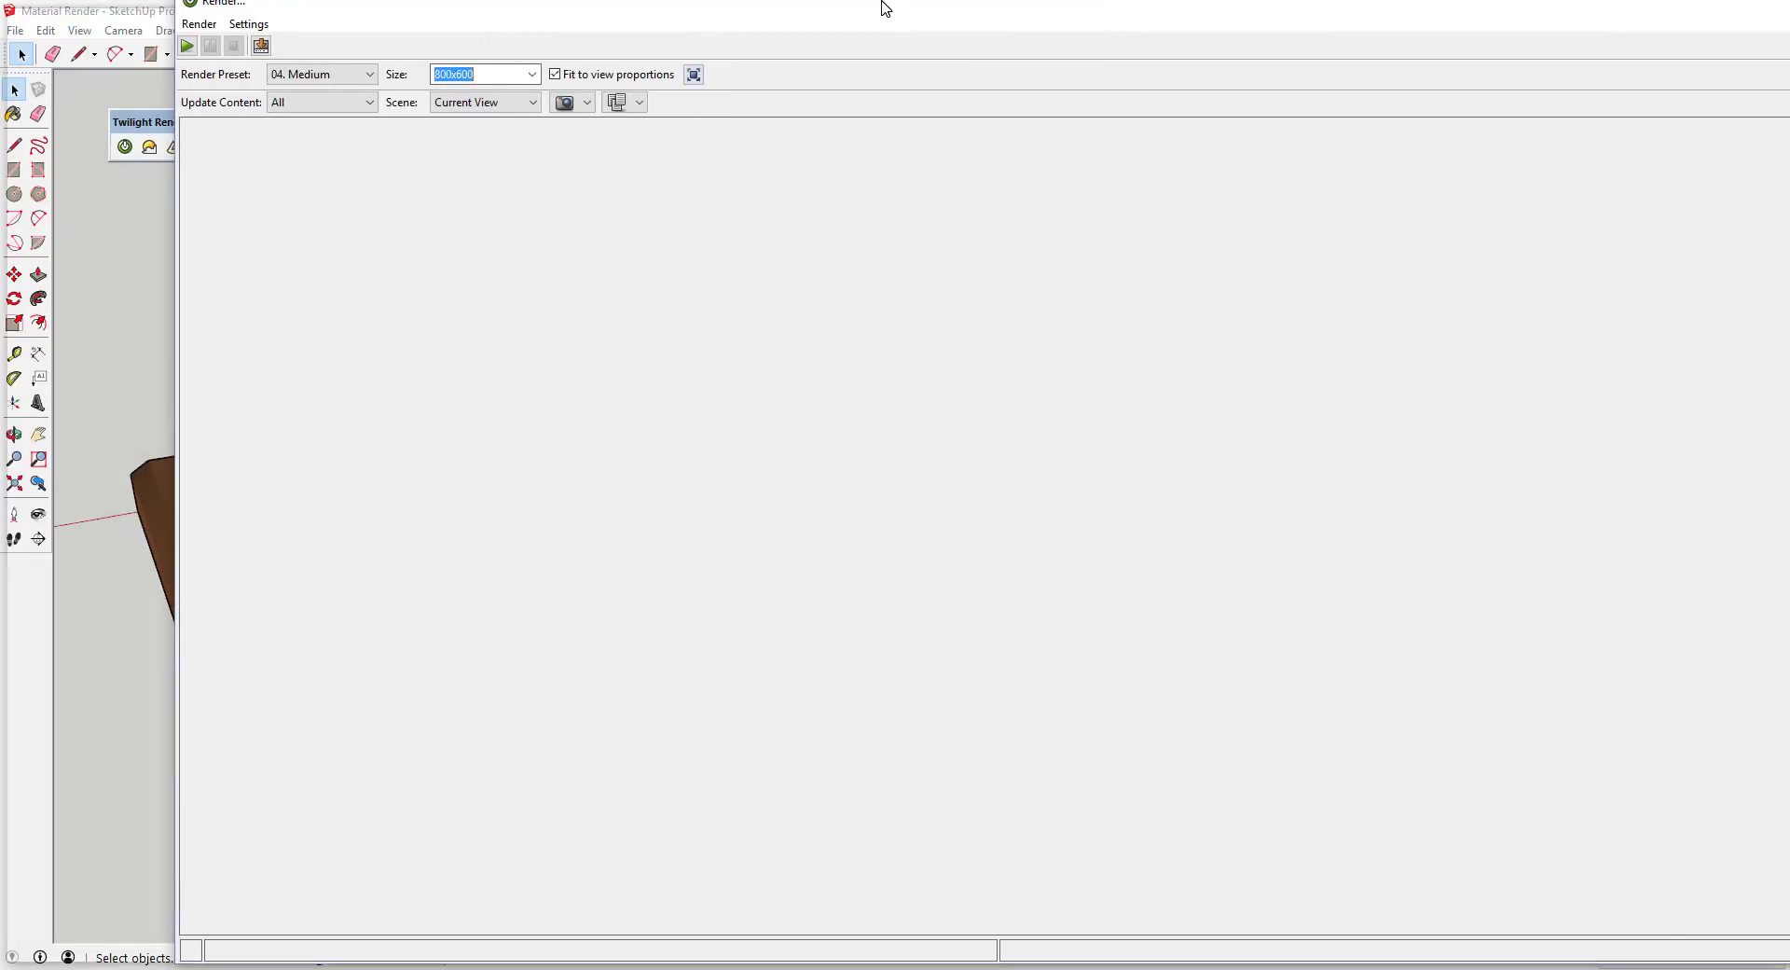
{"action": "double_click", "coordinate": [886, 8]}
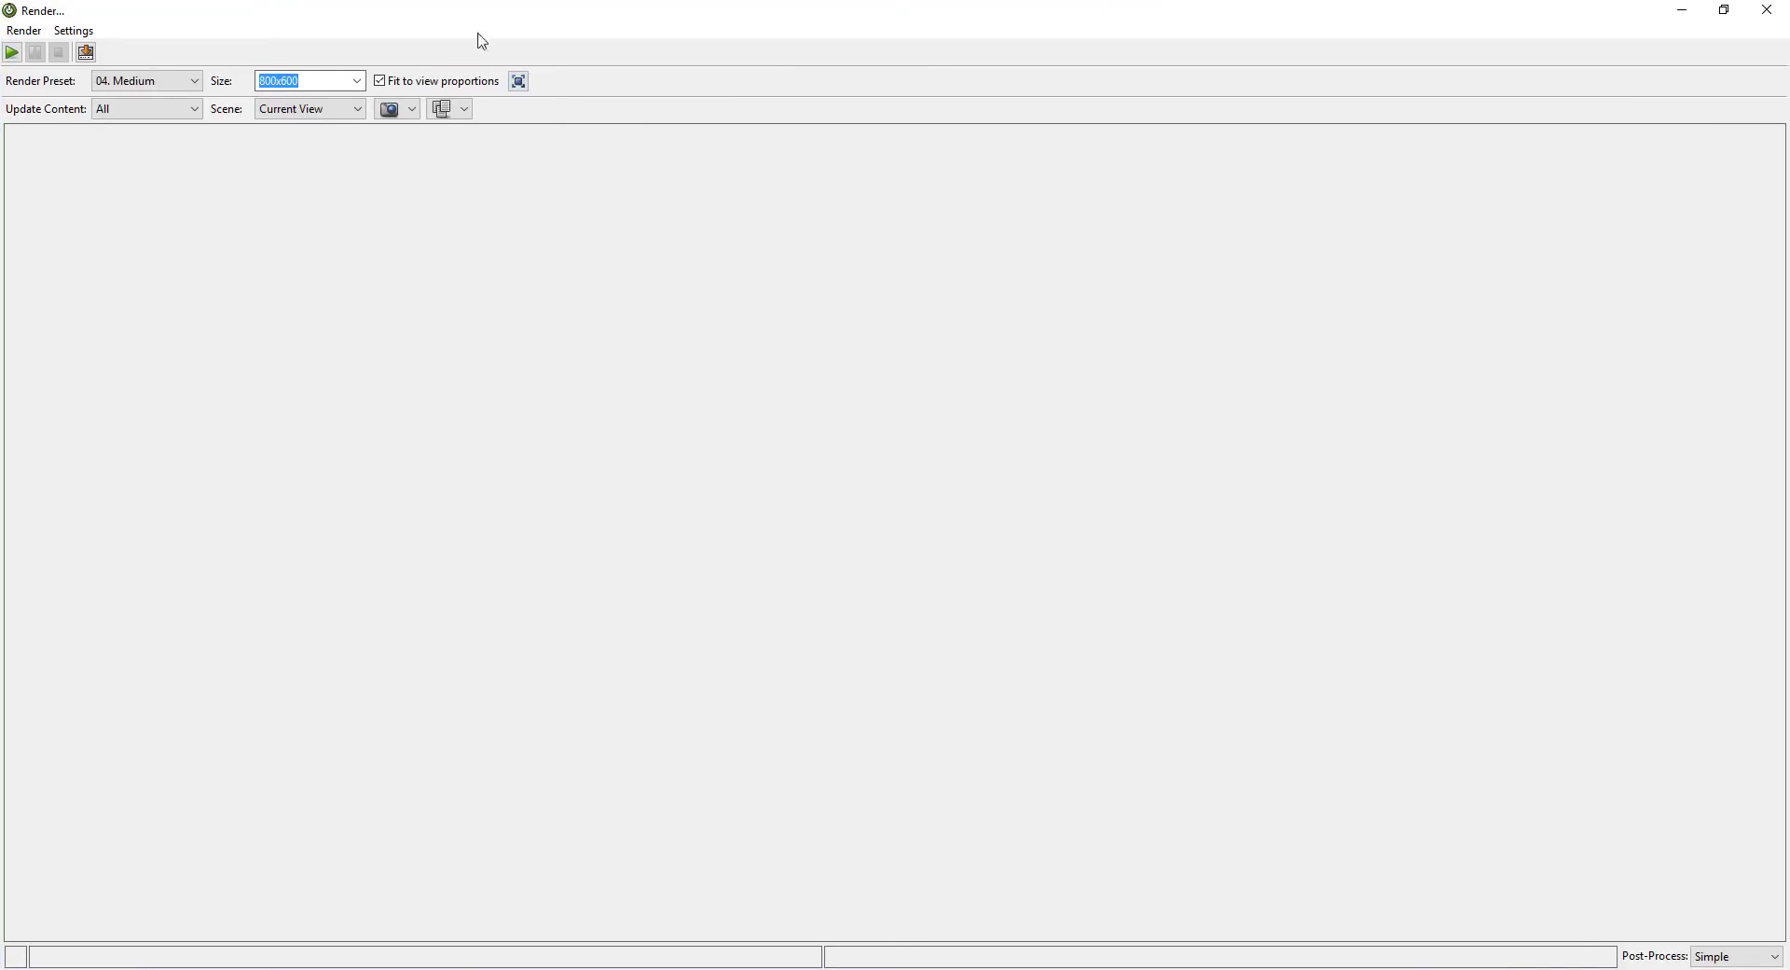
{"action": "left_click", "coordinate": [149, 82]}
{"action": "left_click", "coordinate": [12, 53]}
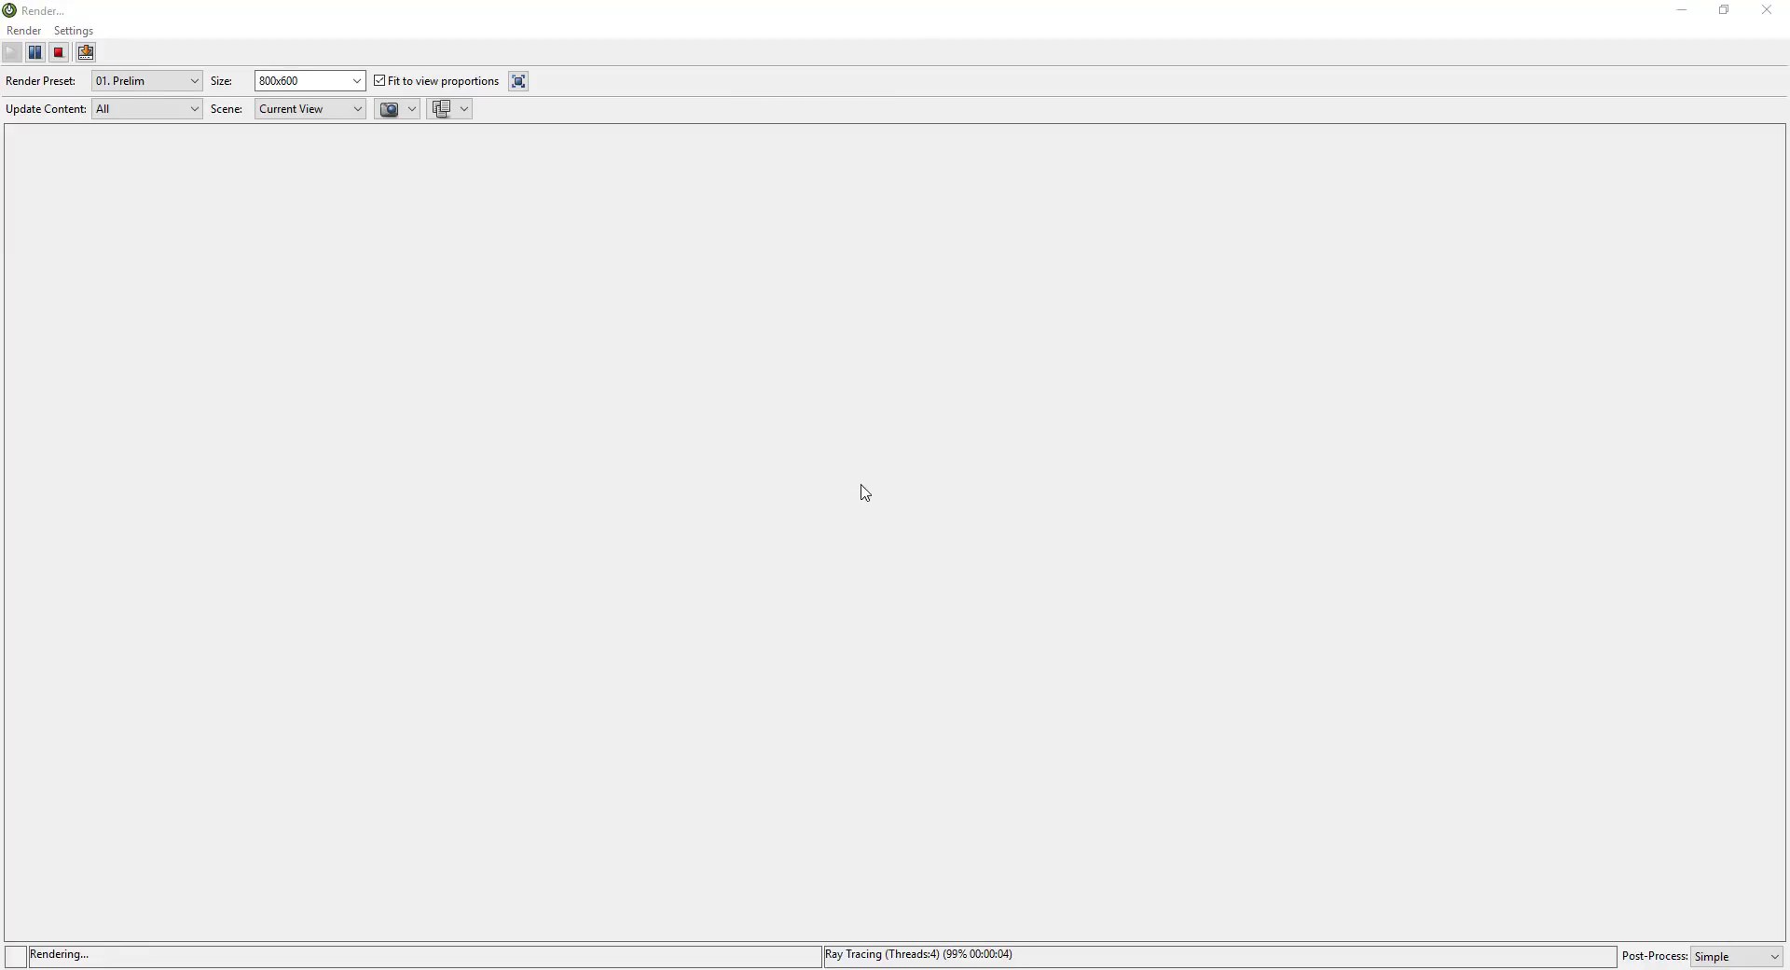
{"action": "double_click", "coordinate": [42, 19]}
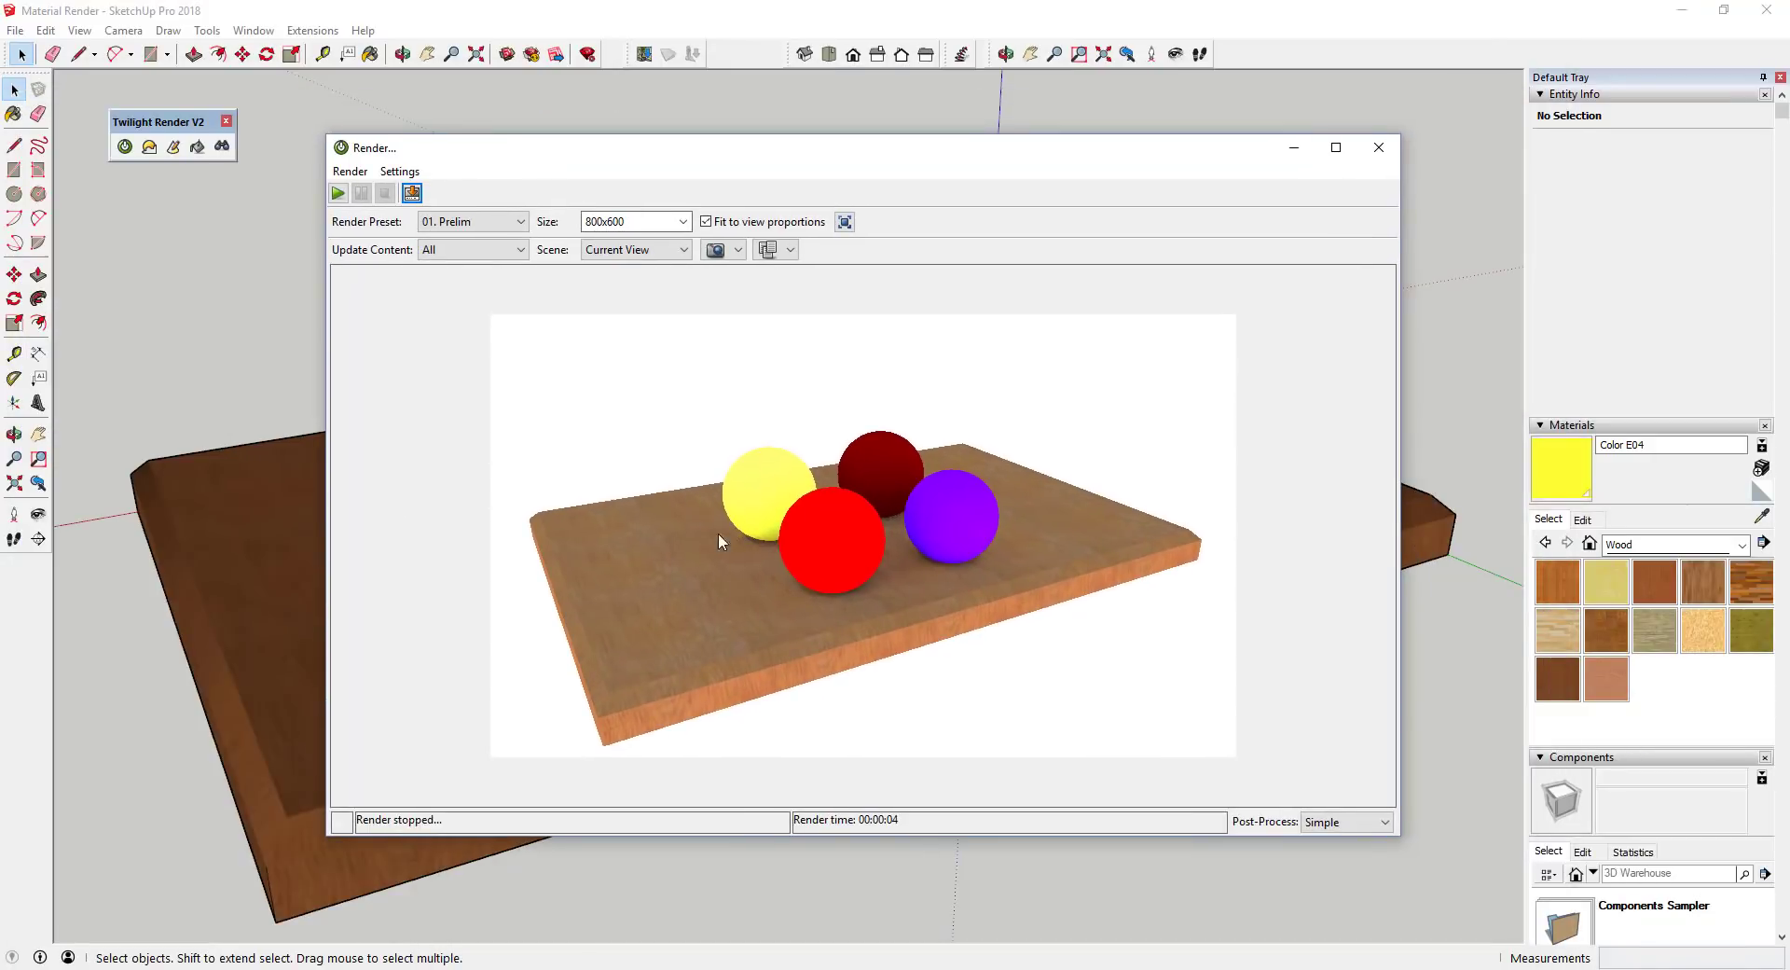
{"action": "left_click", "coordinate": [1294, 147]}
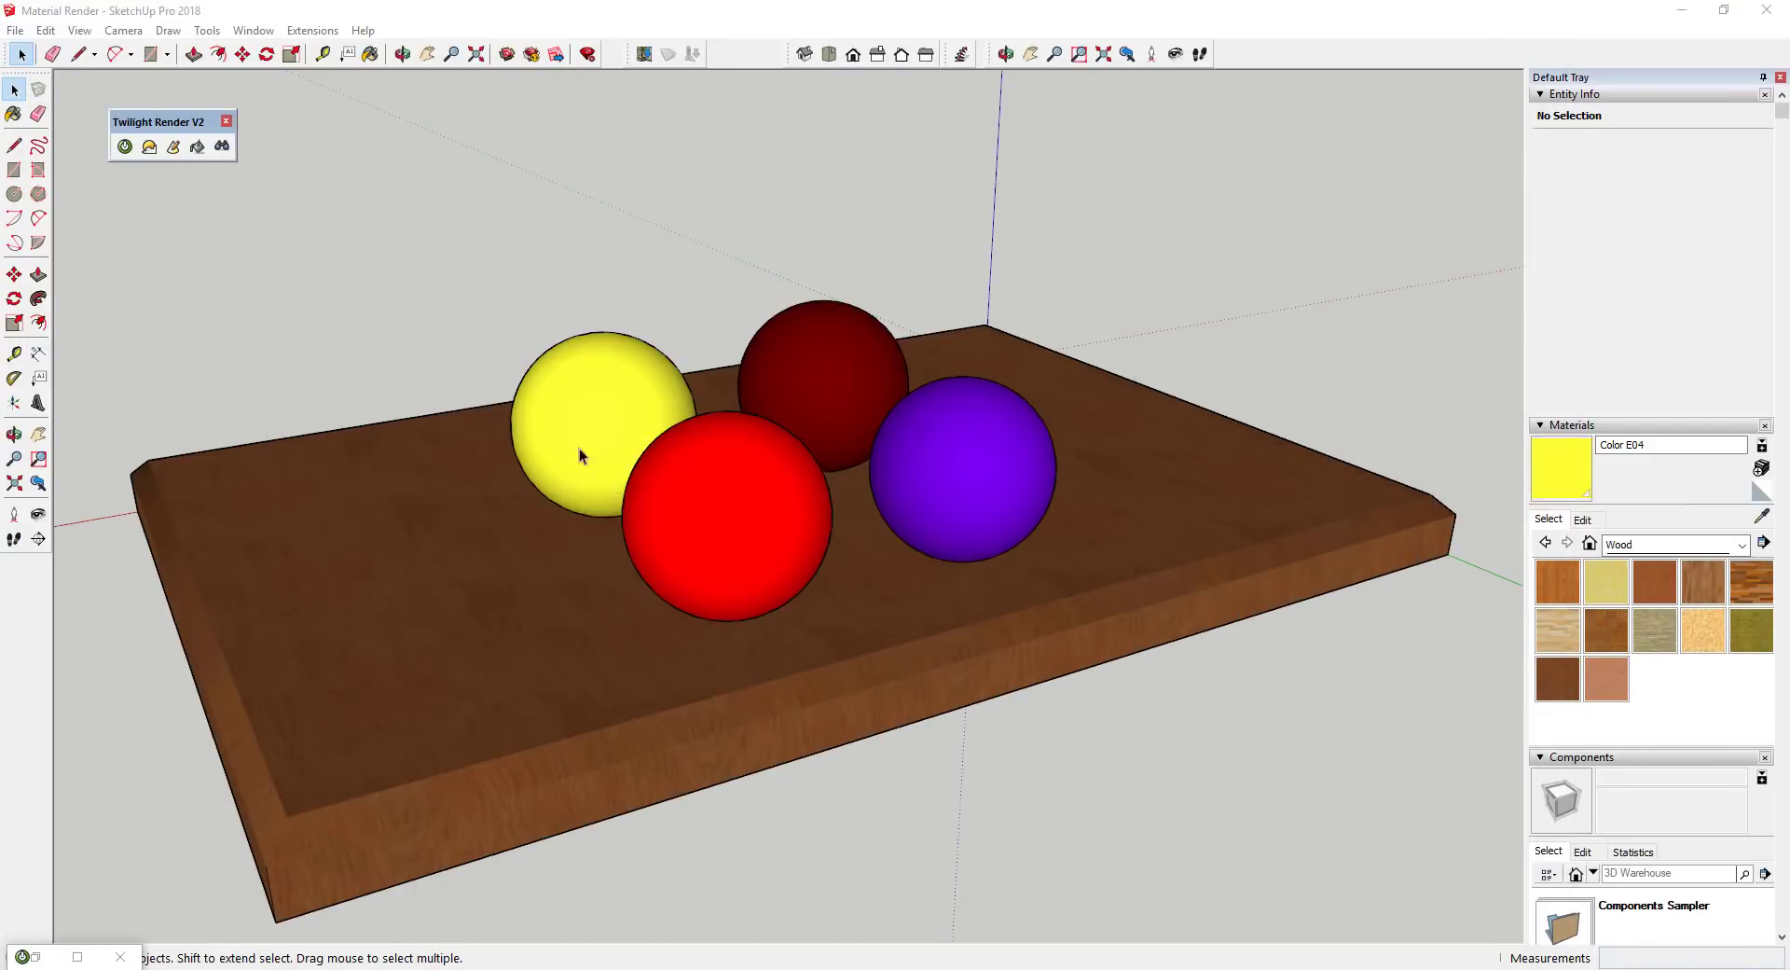
Assign a metal template to the yellow sphere's material and the Subsurface Scattering Rubberball template to the dark red sphere's material.
{"action": "left_click", "coordinate": [966, 120]}
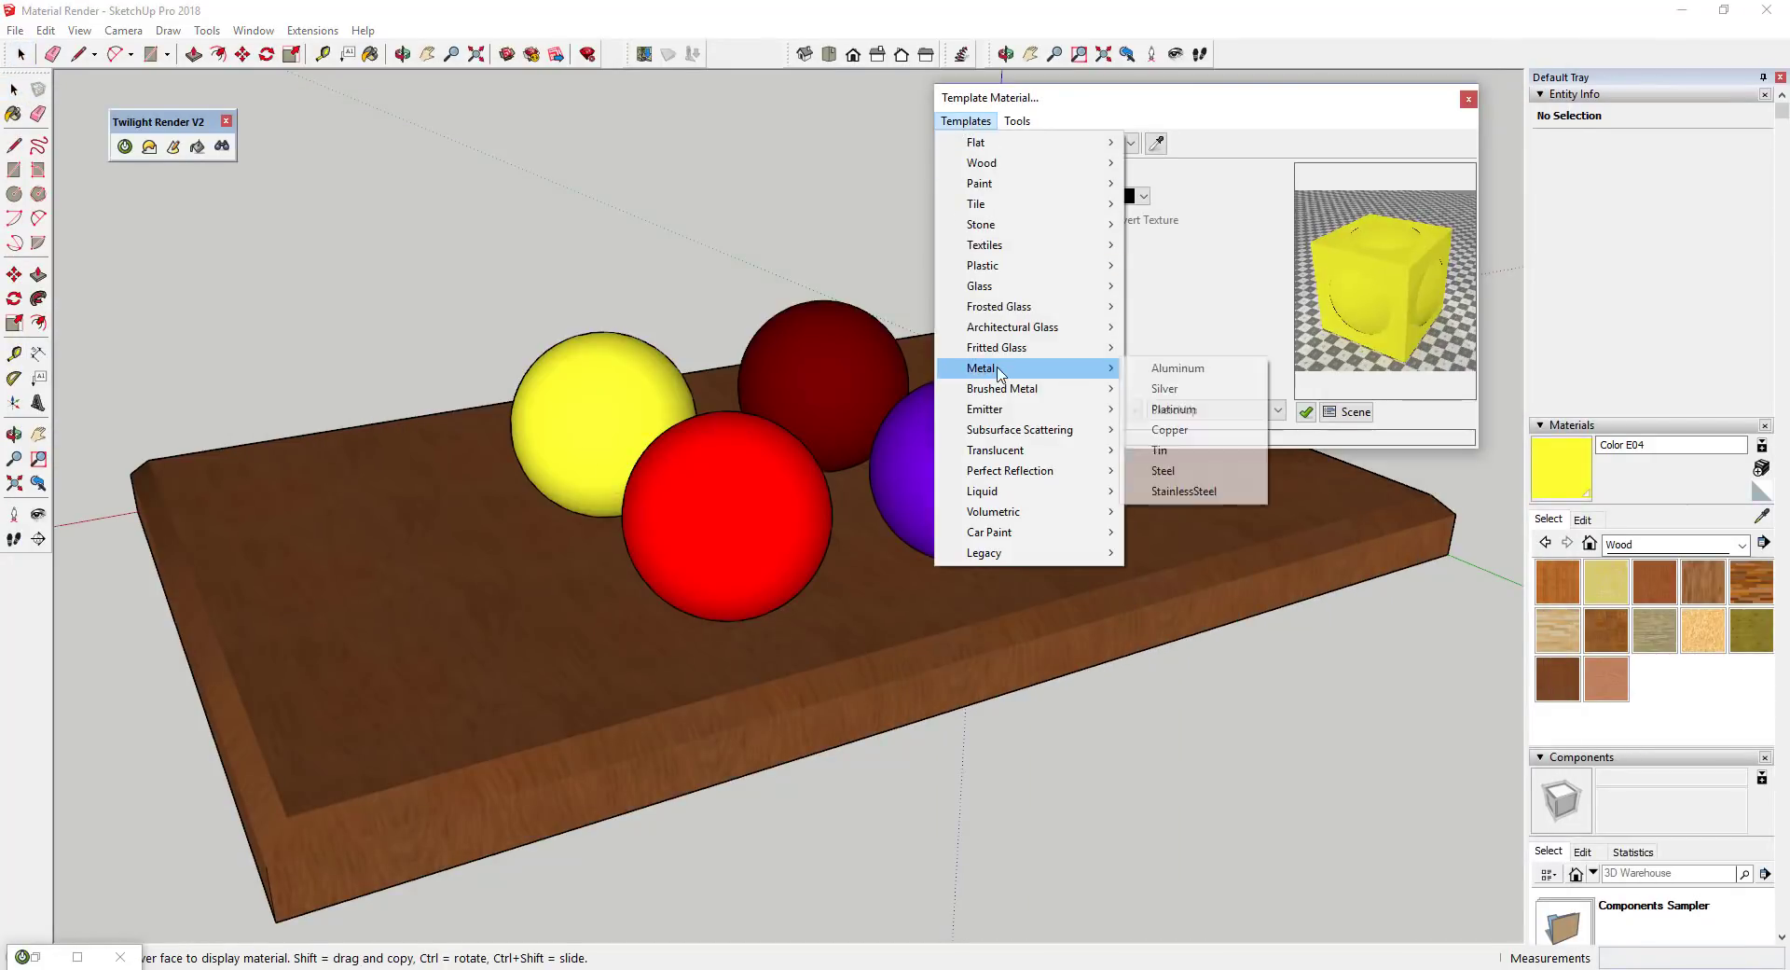
{"action": "mouse_move", "coordinate": [1025, 388]}
{"action": "left_click", "coordinate": [1166, 409]}
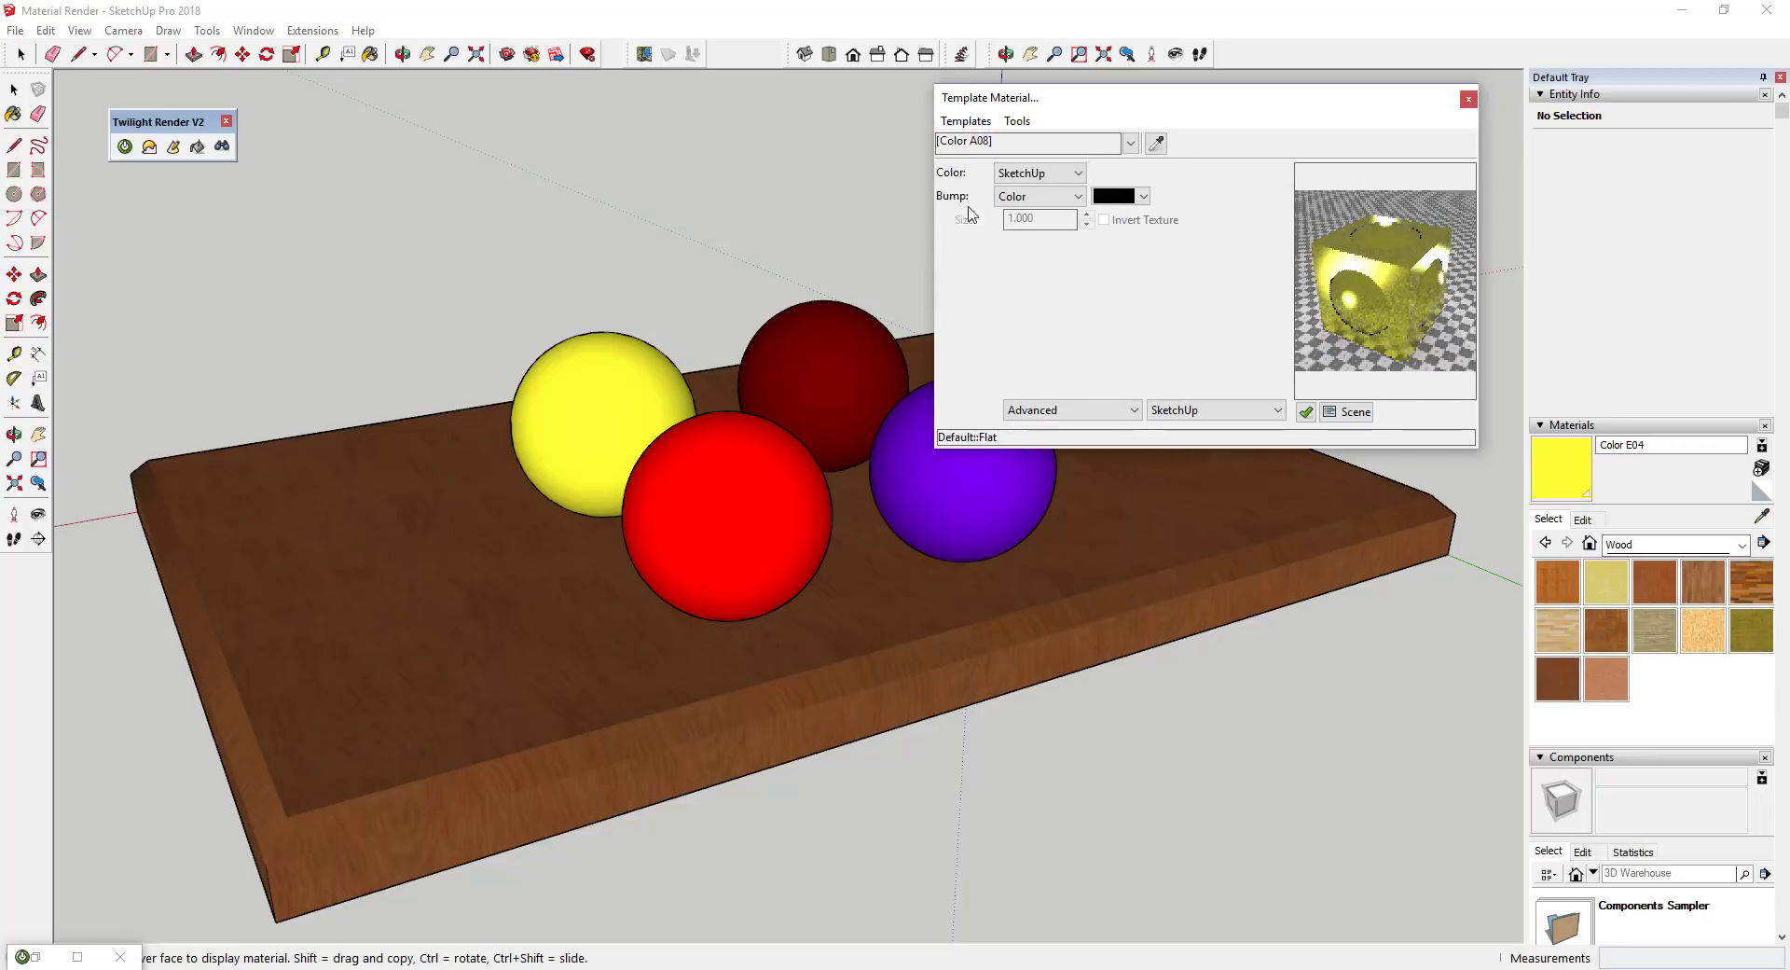
{"action": "left_click", "coordinate": [966, 120]}
{"action": "mouse_move", "coordinate": [1025, 429]}
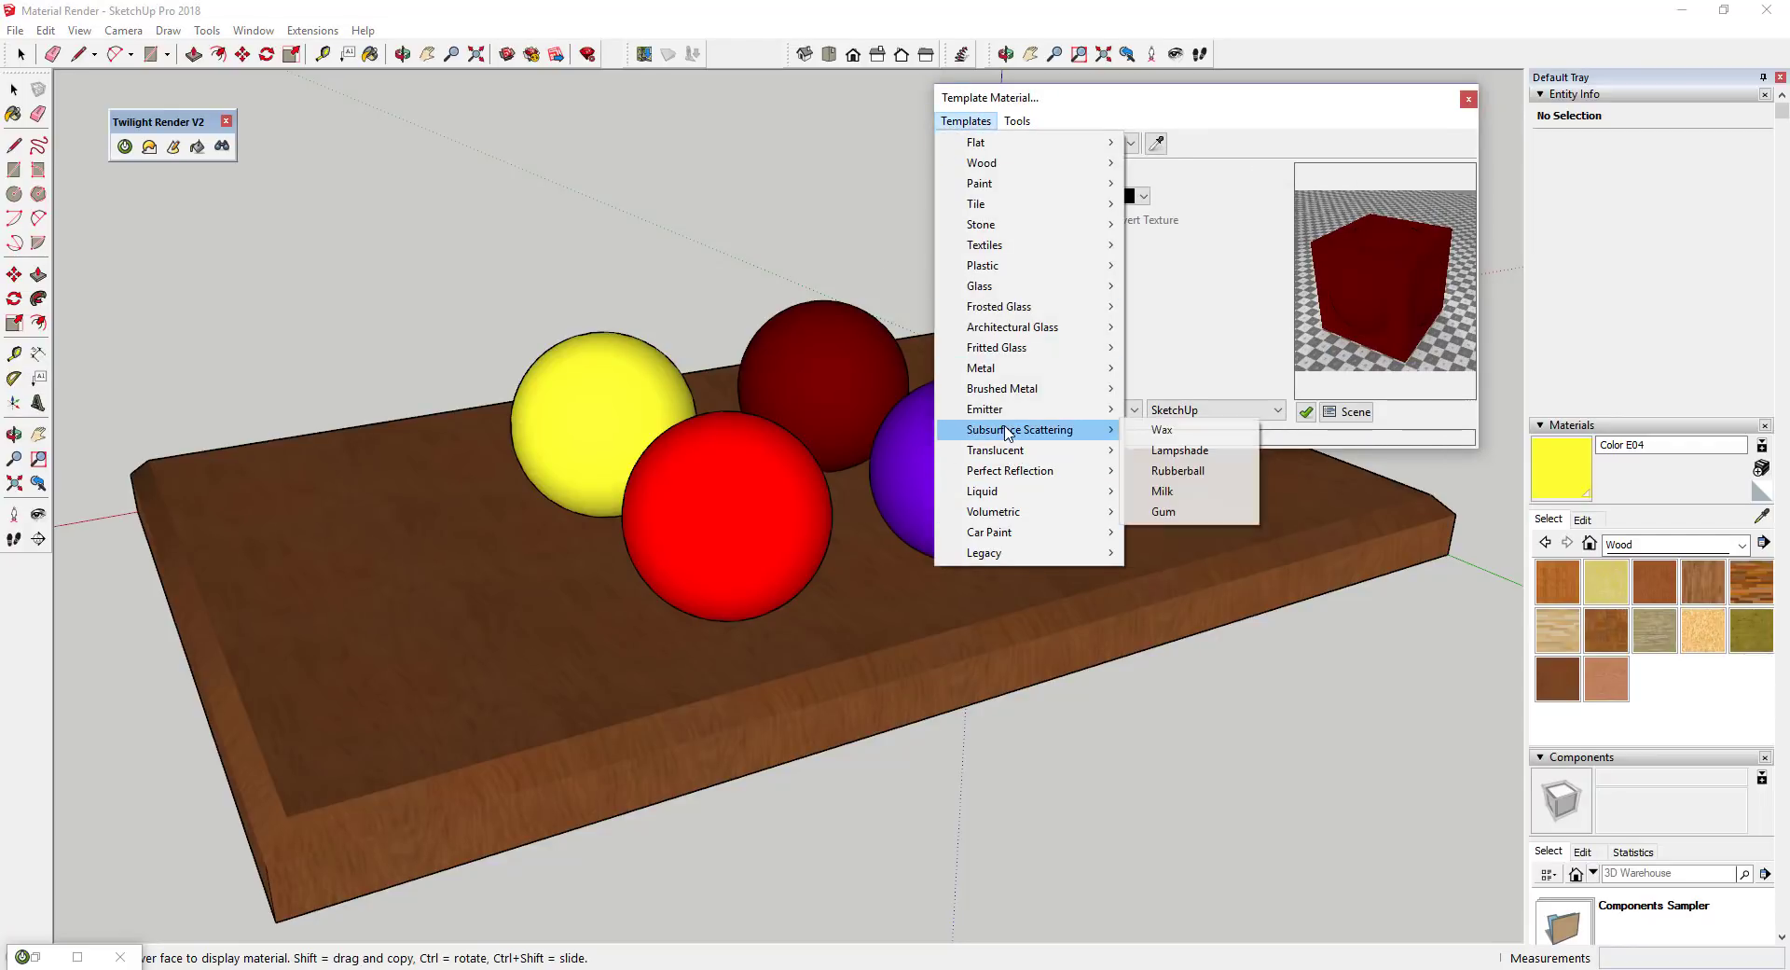
{"action": "left_click", "coordinate": [1179, 470]}
Assign the Metal Aluminum template to the purple sphere's material and the Architectural Glass Common template to the bright red sphere's material.
{"action": "left_click", "coordinate": [966, 121]}
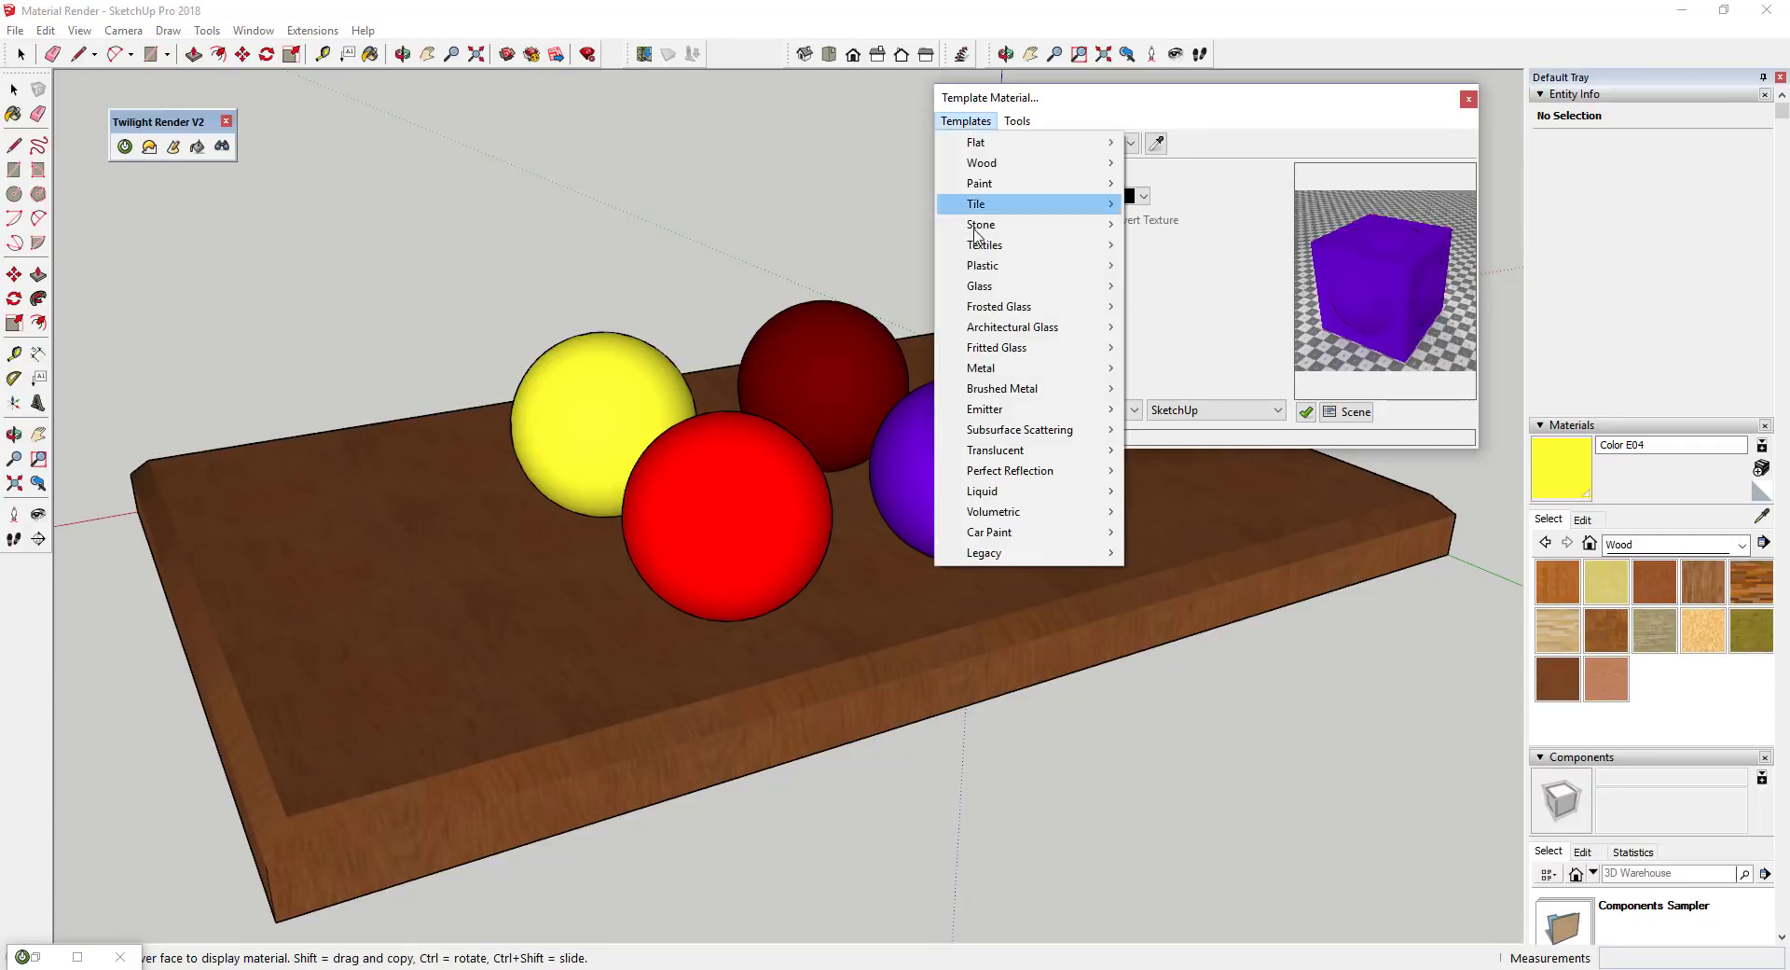
{"action": "mouse_move", "coordinate": [1025, 367]}
{"action": "left_click", "coordinate": [1178, 367]}
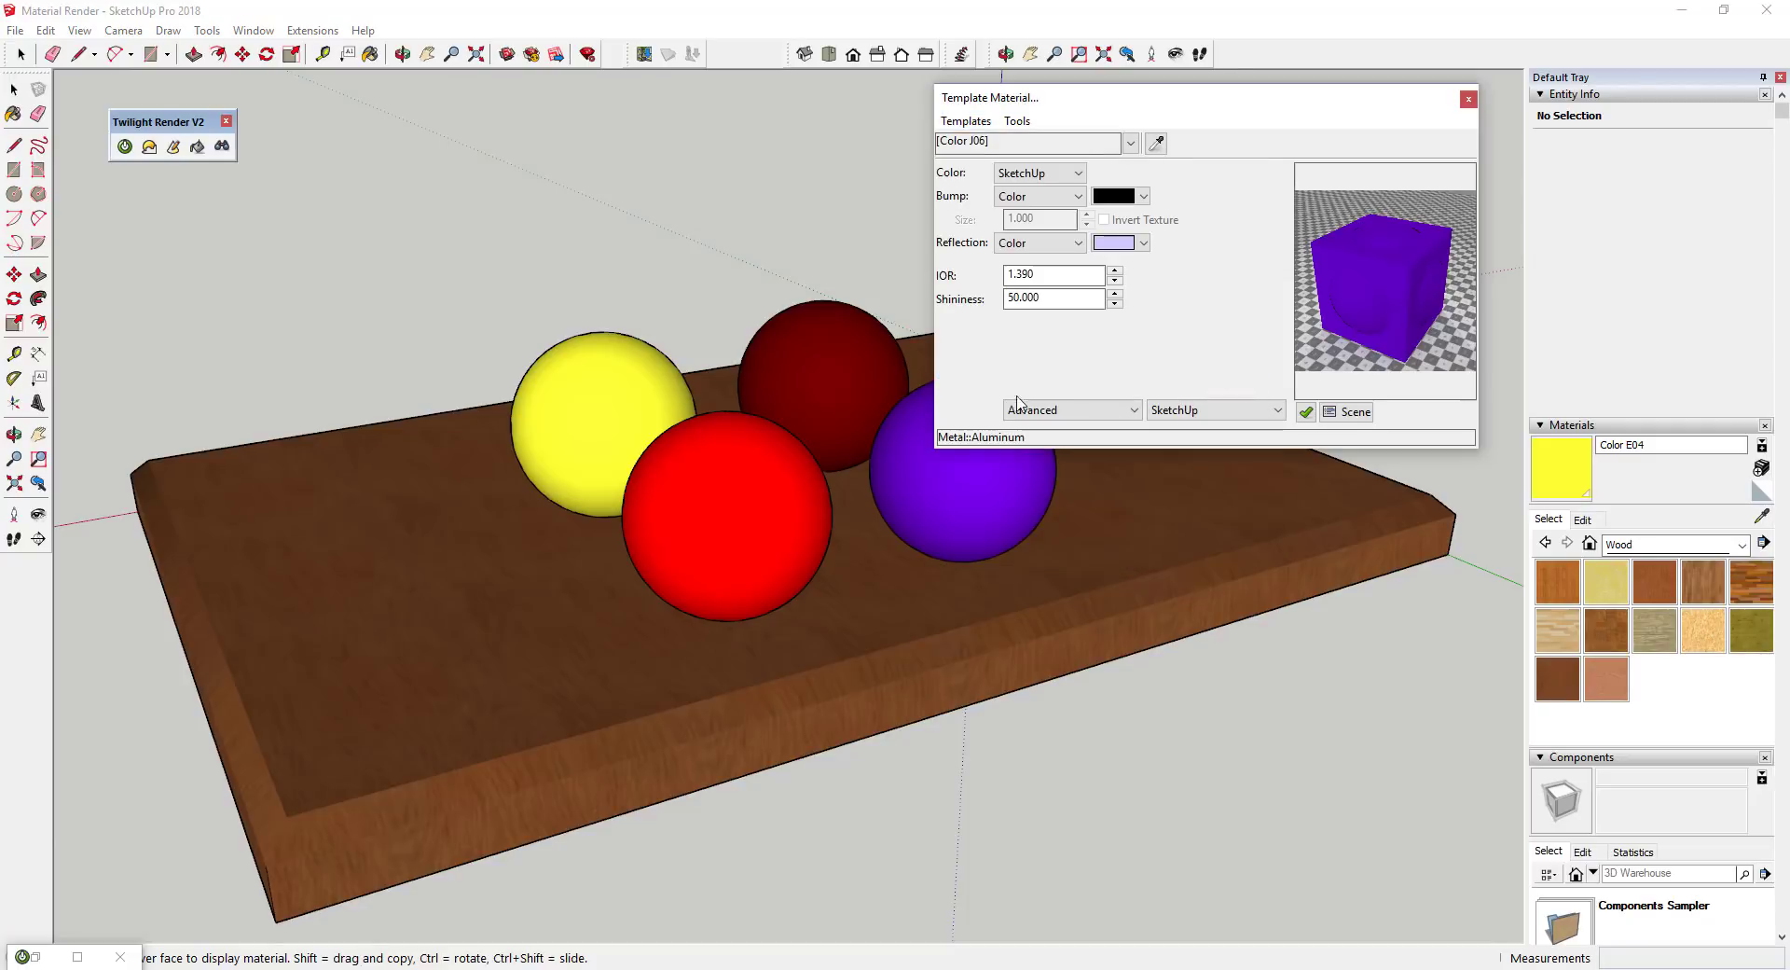
{"action": "left_click", "coordinate": [966, 120]}
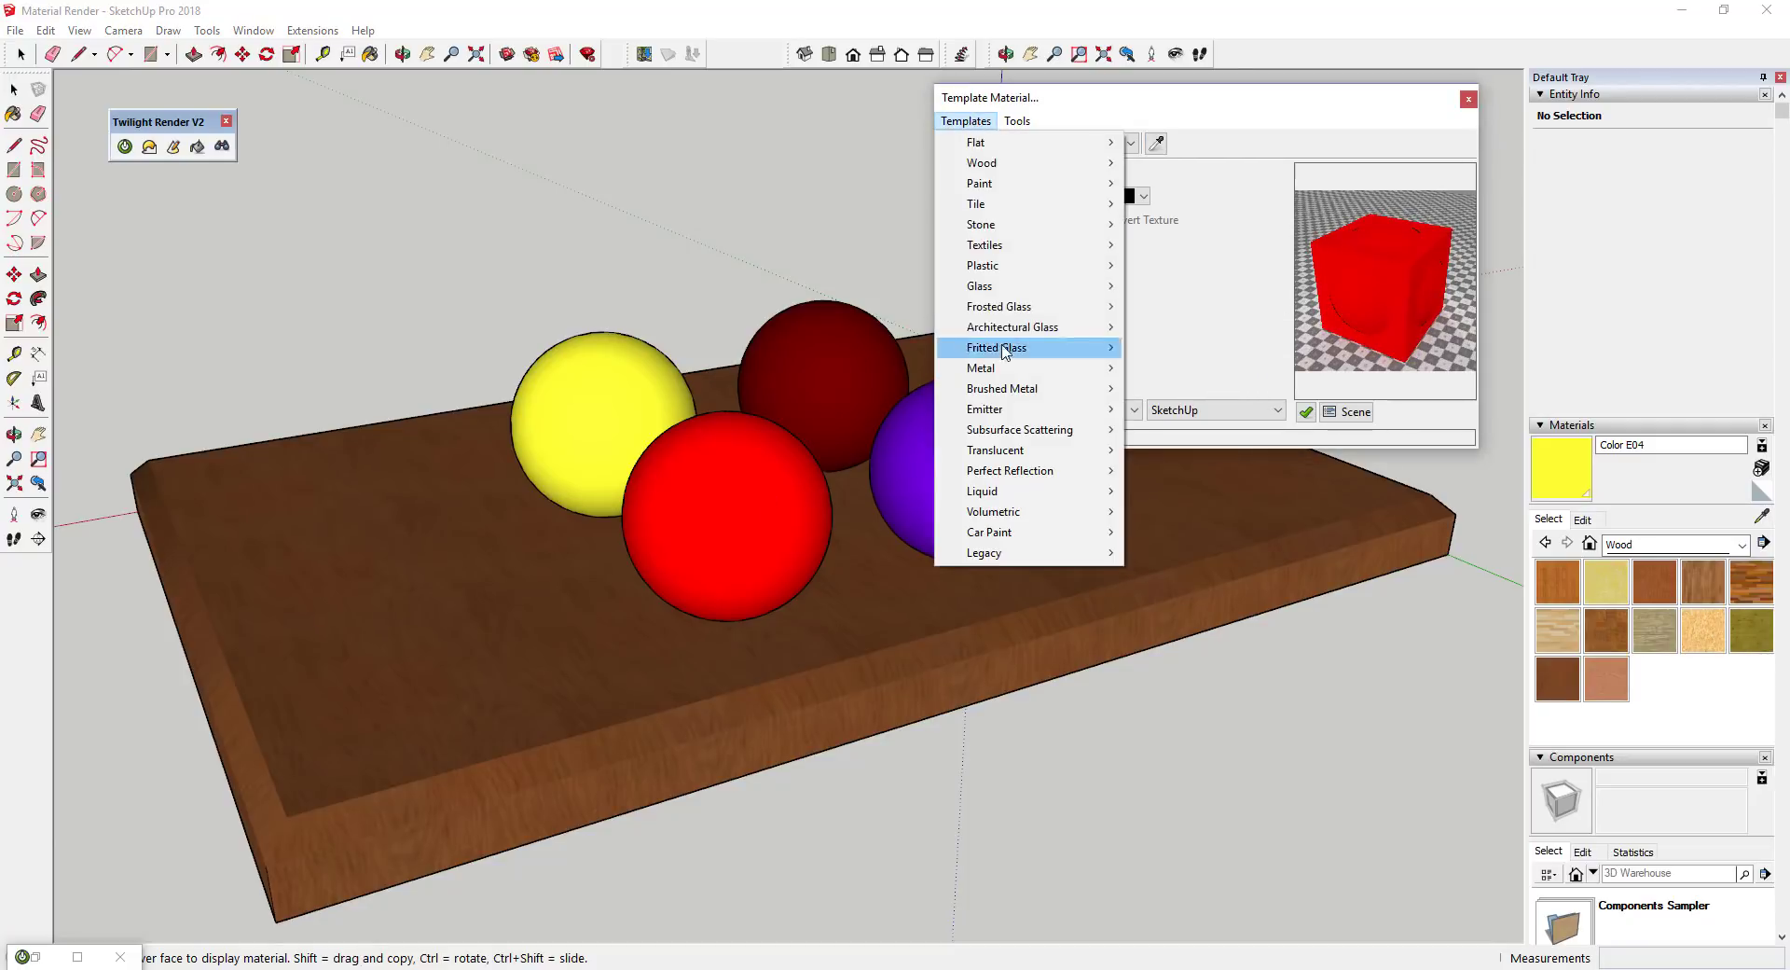
{"action": "mouse_move", "coordinate": [1096, 329]}
{"action": "left_click", "coordinate": [1175, 347]}
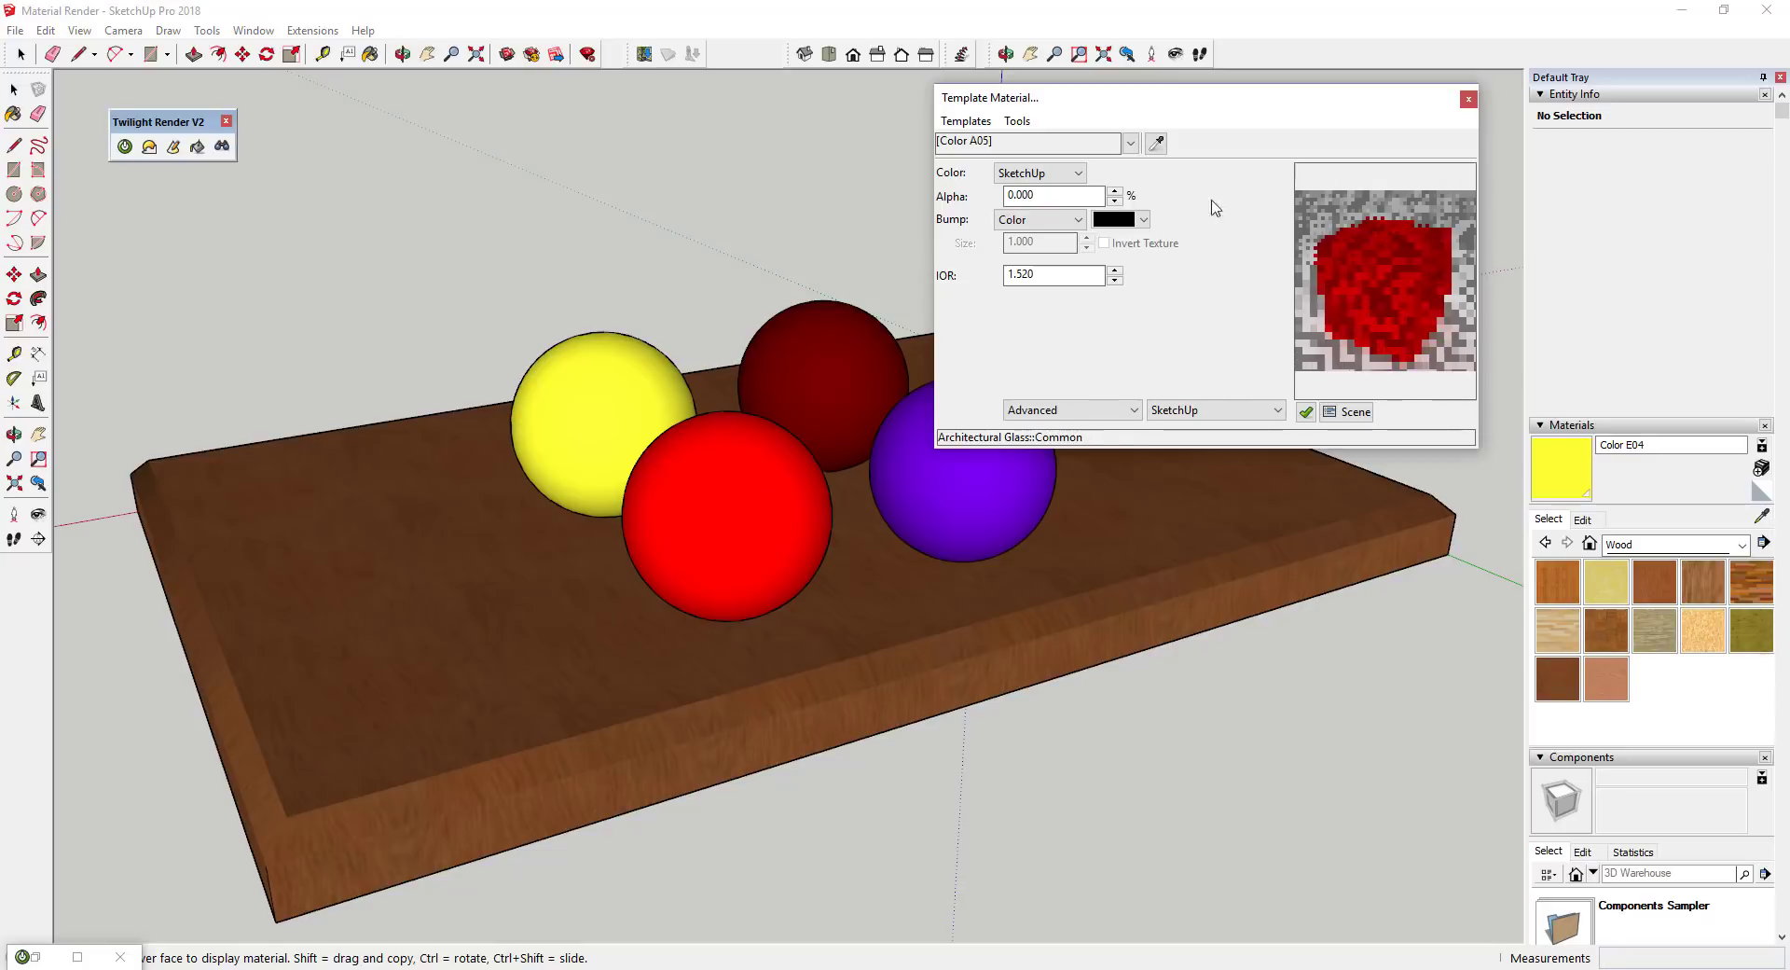
Assign the Wood Gloss template to the board's wood veneer material and apply the material changes.
{"action": "left_click", "coordinate": [966, 120]}
{"action": "mouse_move", "coordinate": [990, 168]}
{"action": "left_click", "coordinate": [1177, 212]}
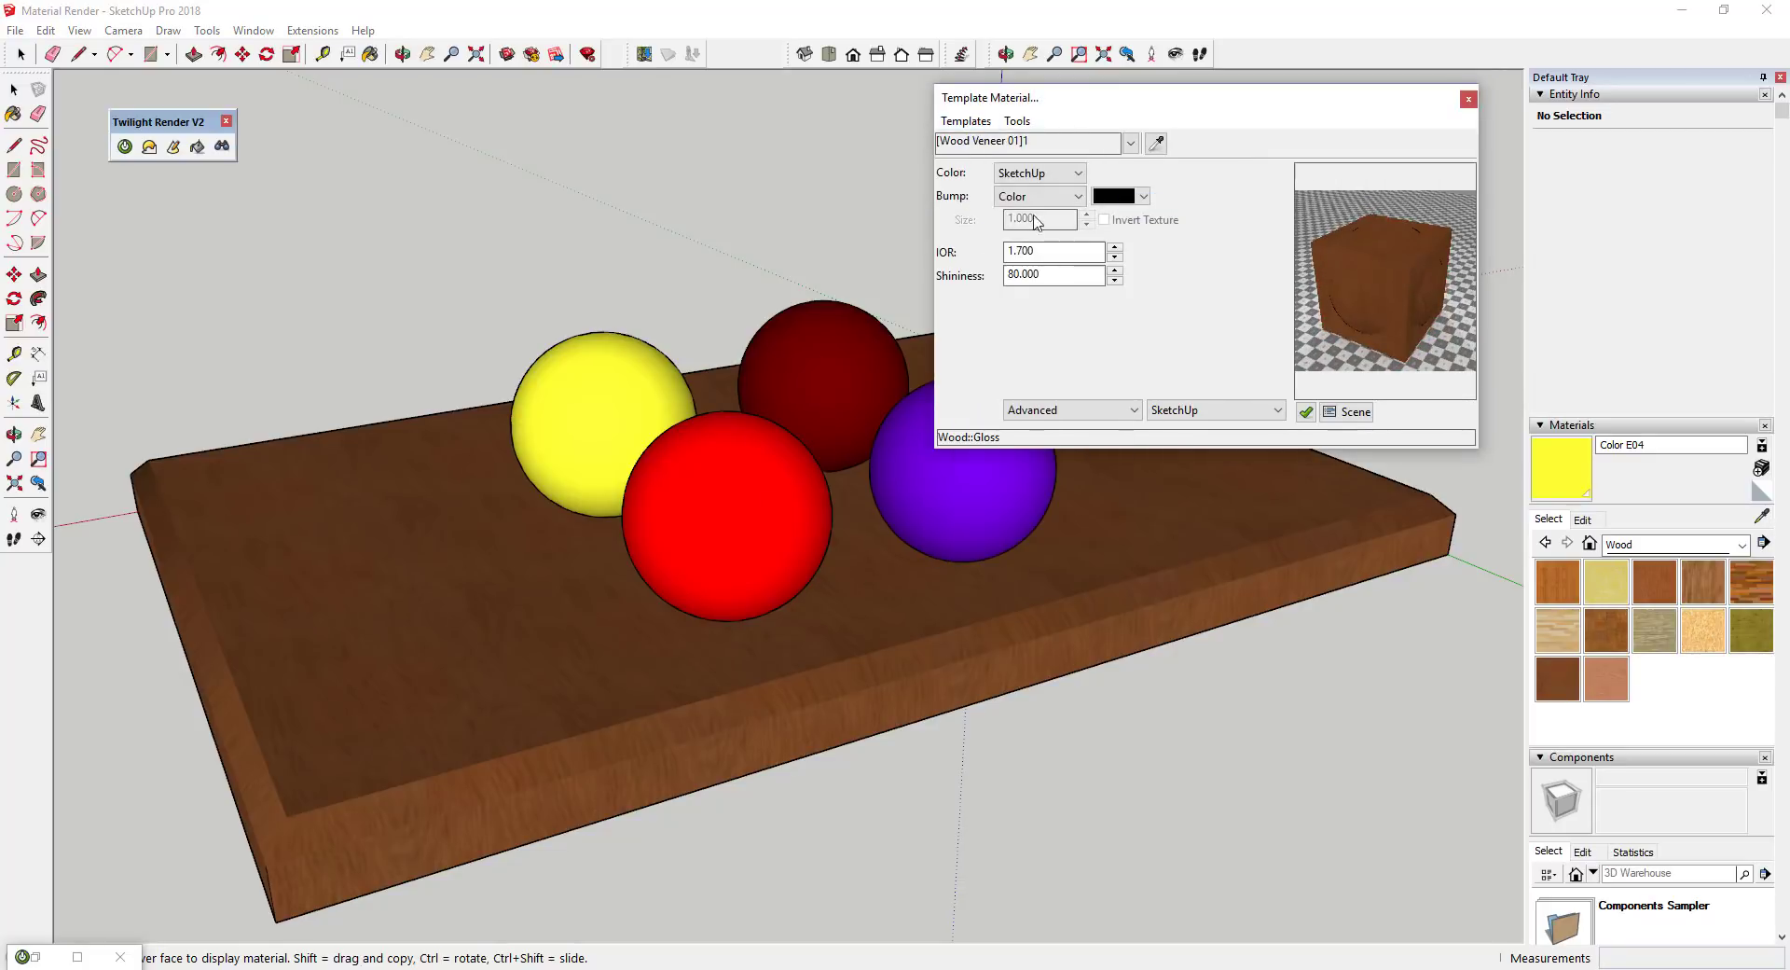
{"action": "left_click", "coordinate": [1306, 412]}
Render the spheres and board again with the 01. Prelim preset using the new material templates.
{"action": "left_click", "coordinate": [125, 146]}
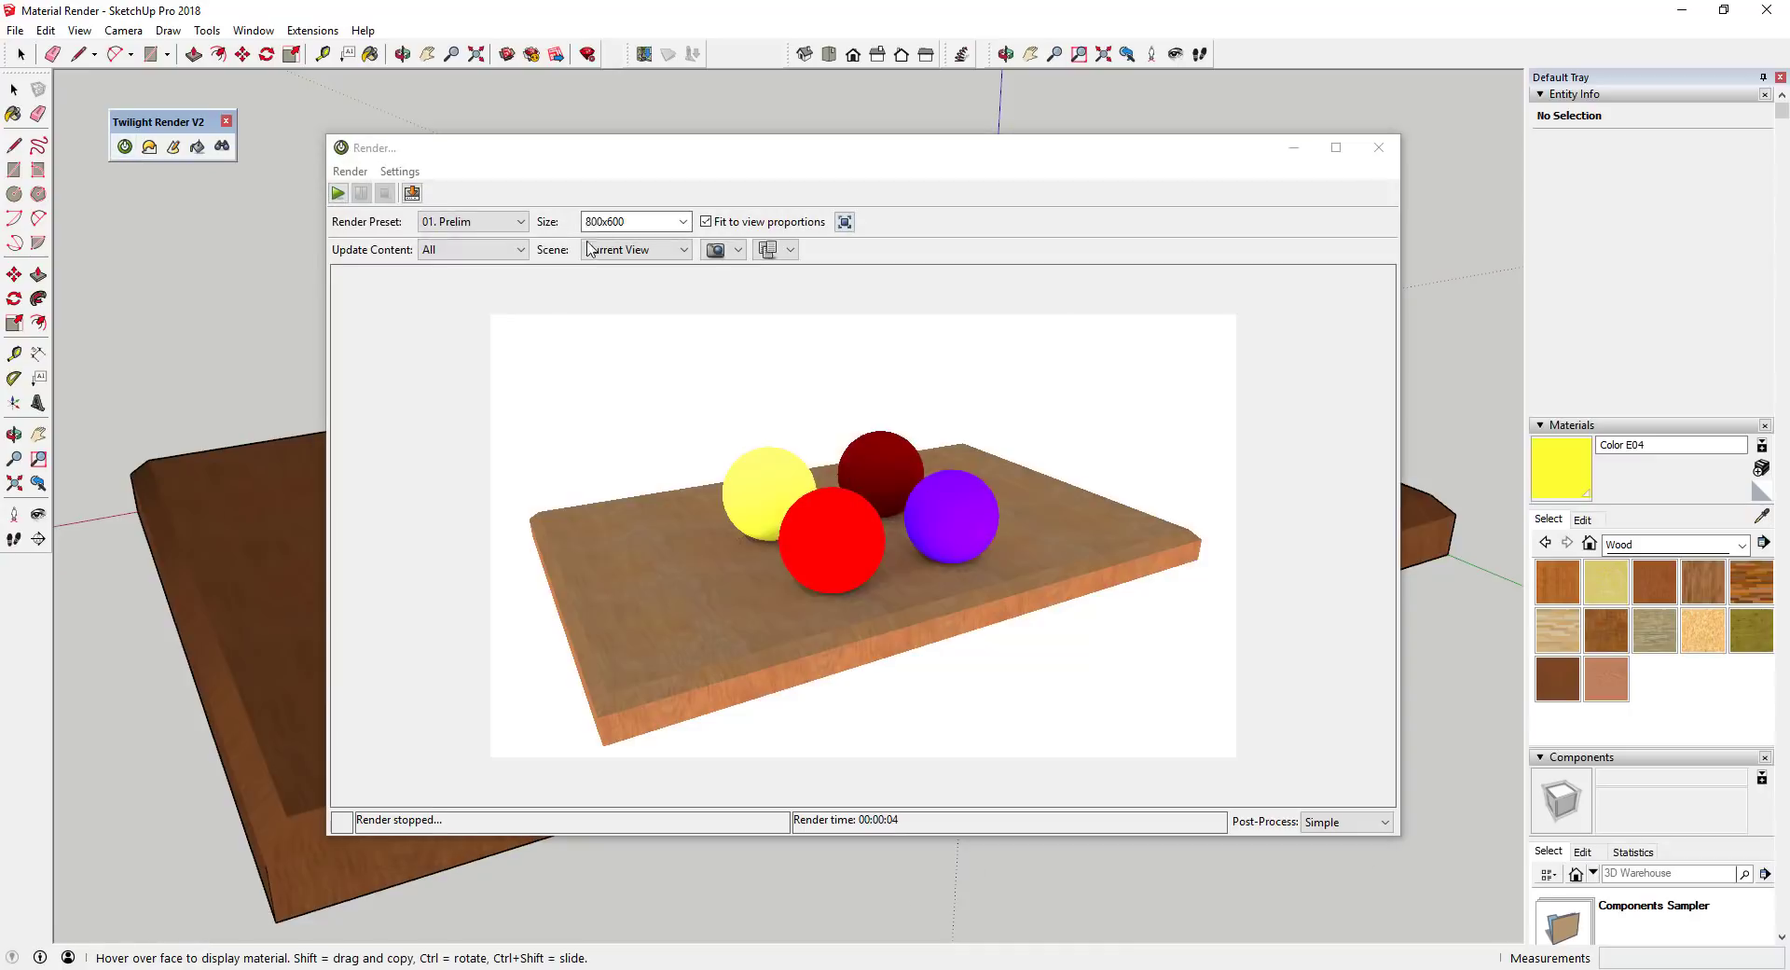
{"action": "left_click", "coordinate": [338, 193]}
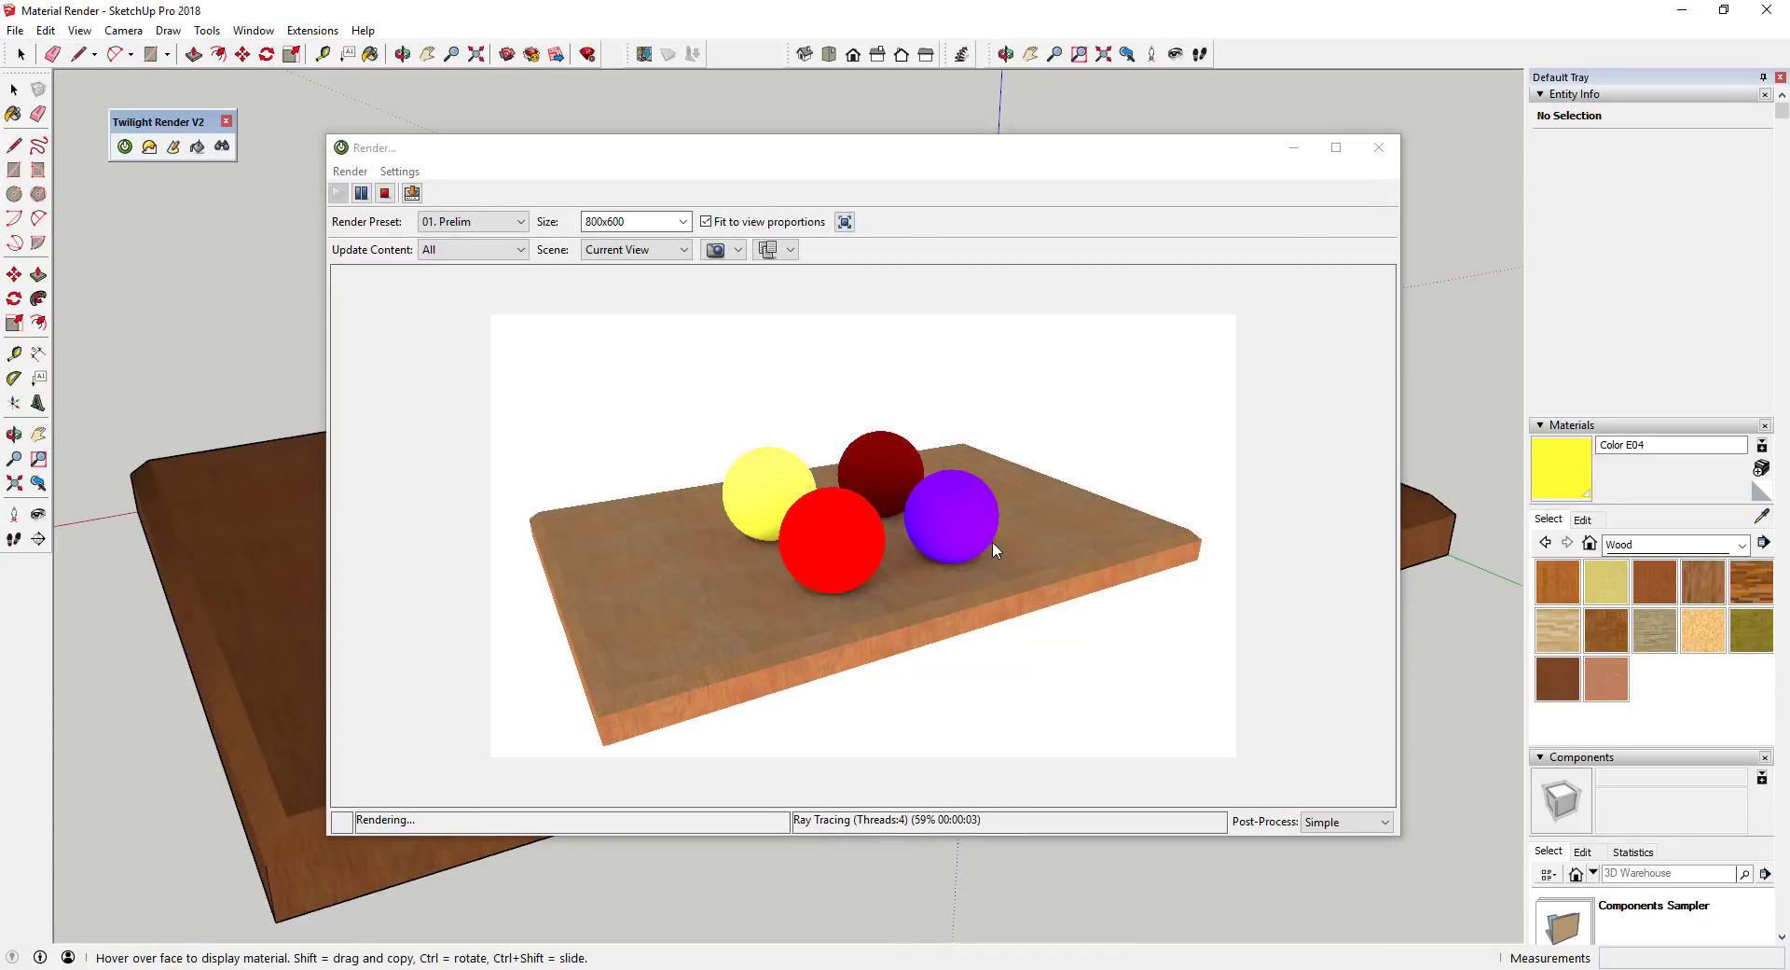
{"action": "left_click", "coordinate": [1295, 147]}
Set the environment's background to Spherical Sky and load a background image for it.
{"action": "left_click", "coordinate": [149, 146]}
{"action": "left_click", "coordinate": [1261, 292]}
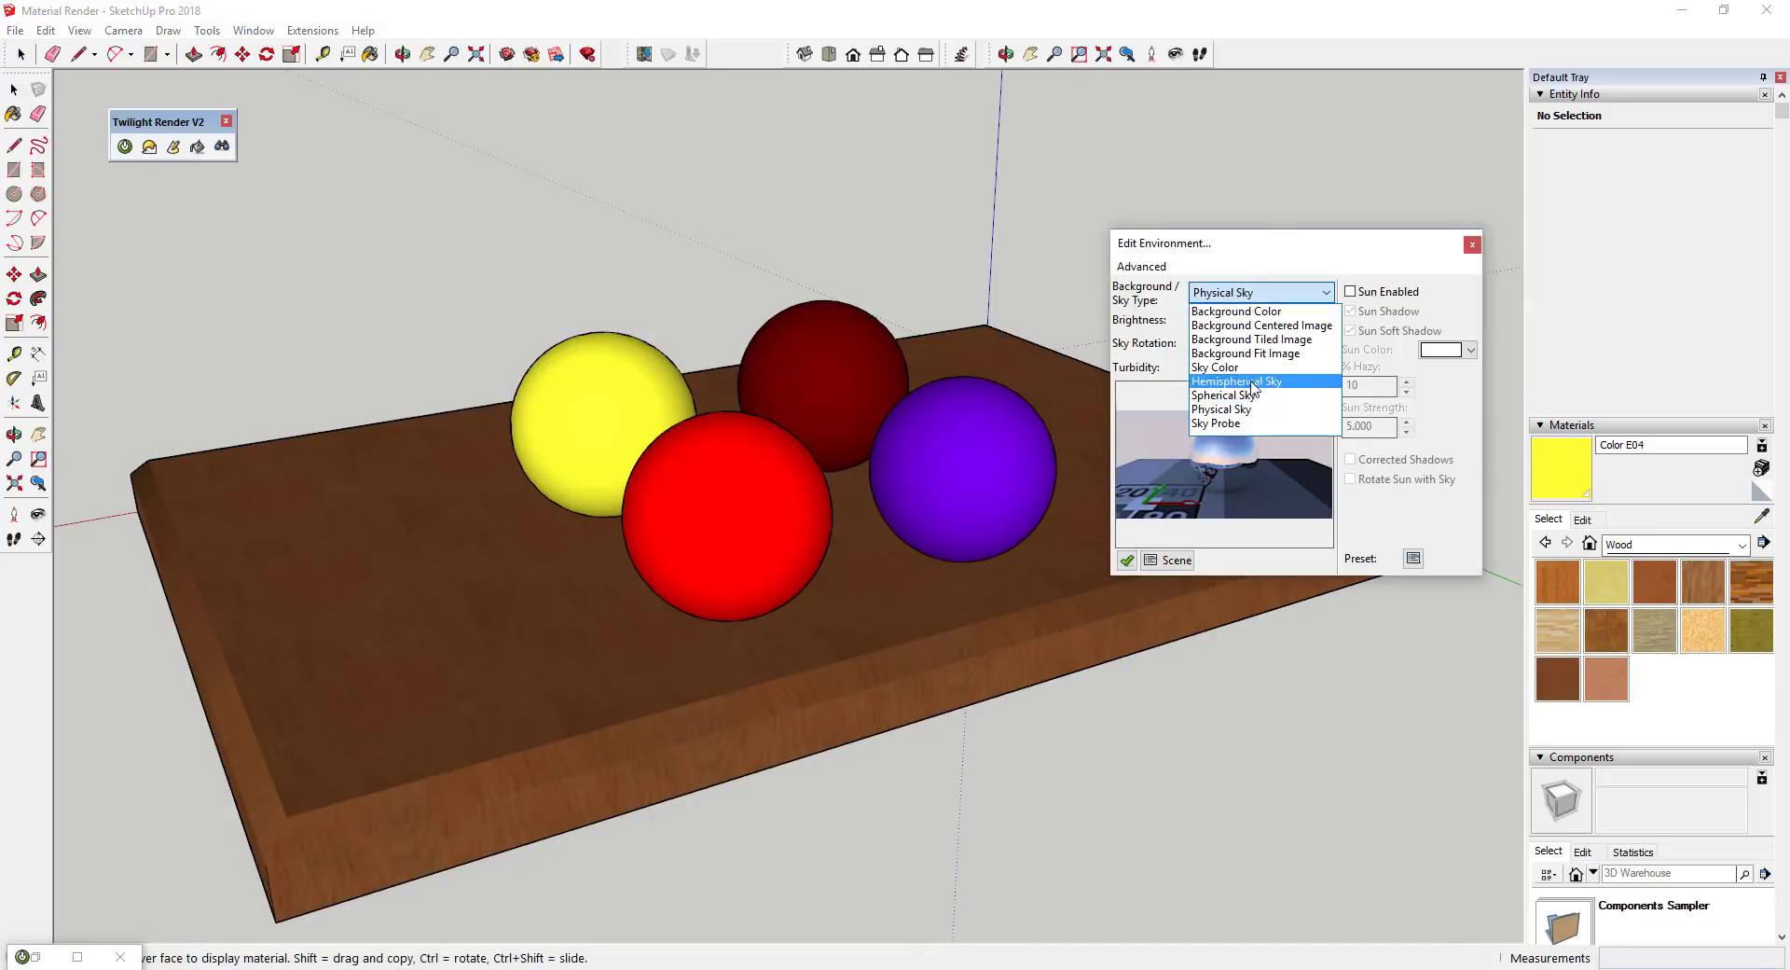
{"action": "left_click", "coordinate": [1224, 396]}
{"action": "left_click", "coordinate": [1329, 381]}
{"action": "double_click", "coordinate": [1399, 411]}
{"action": "left_click", "coordinate": [1471, 244]}
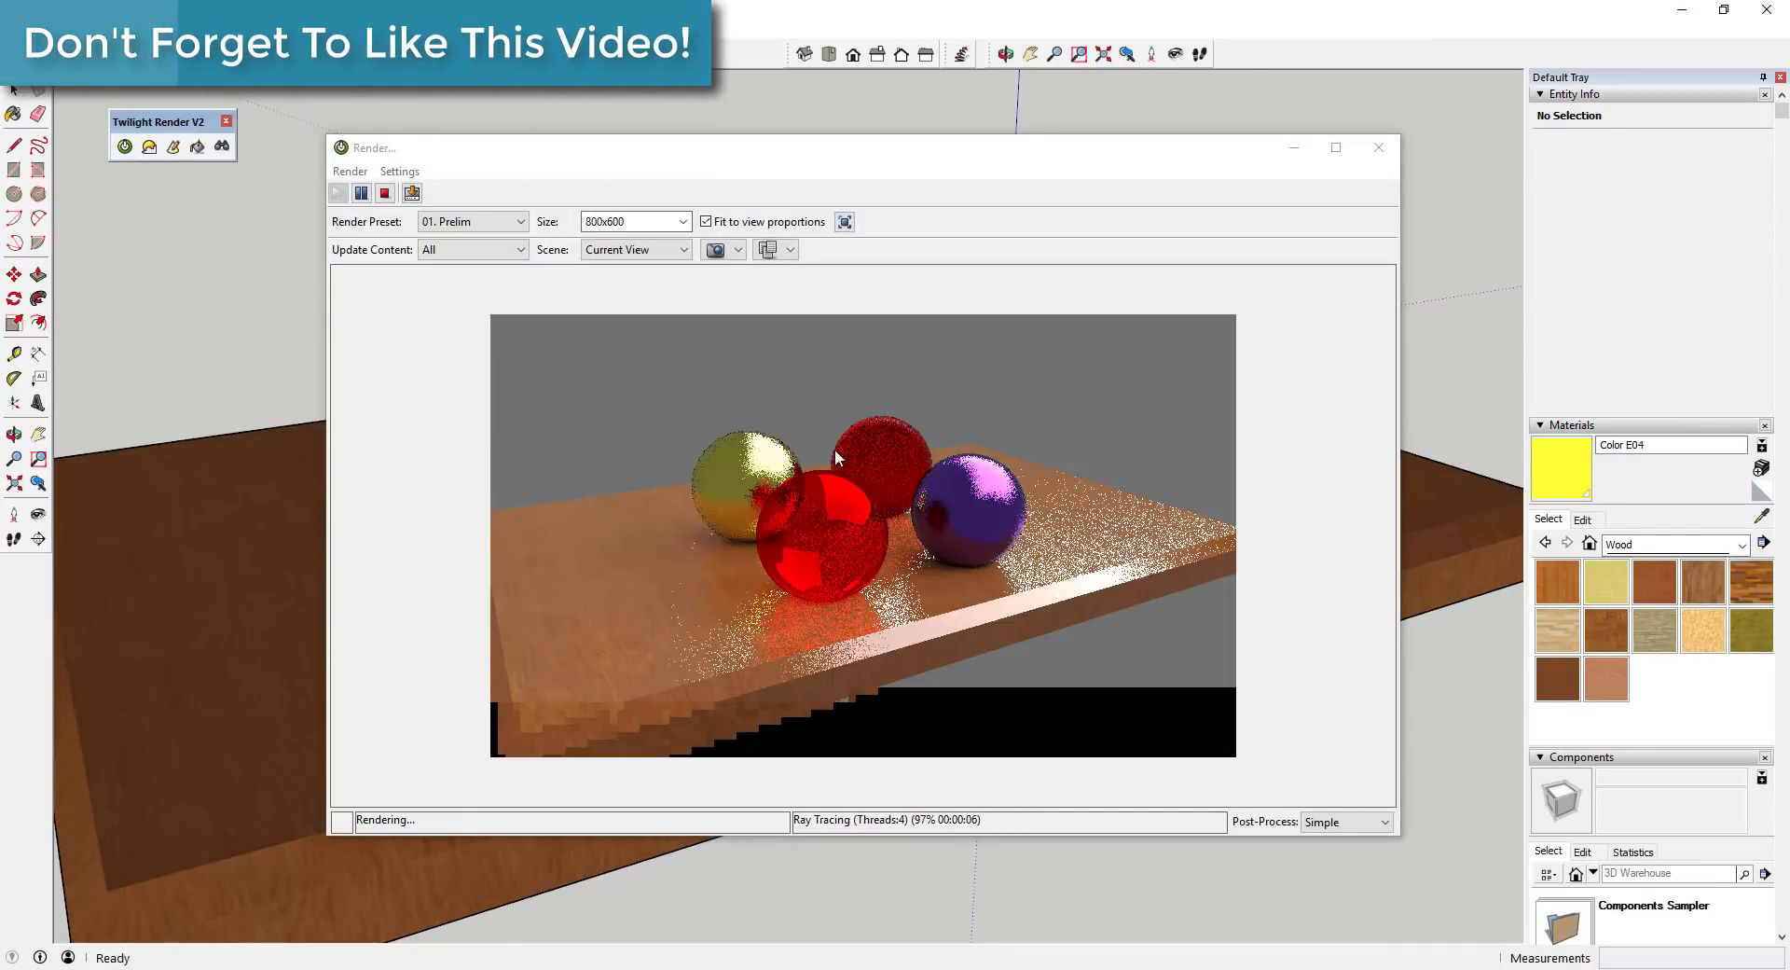
Maximize the render window and set the render width to 1920 px with proportions linked, giving 1920x1440.
{"action": "left_click", "coordinate": [1336, 148]}
{"action": "left_click", "coordinate": [357, 83]}
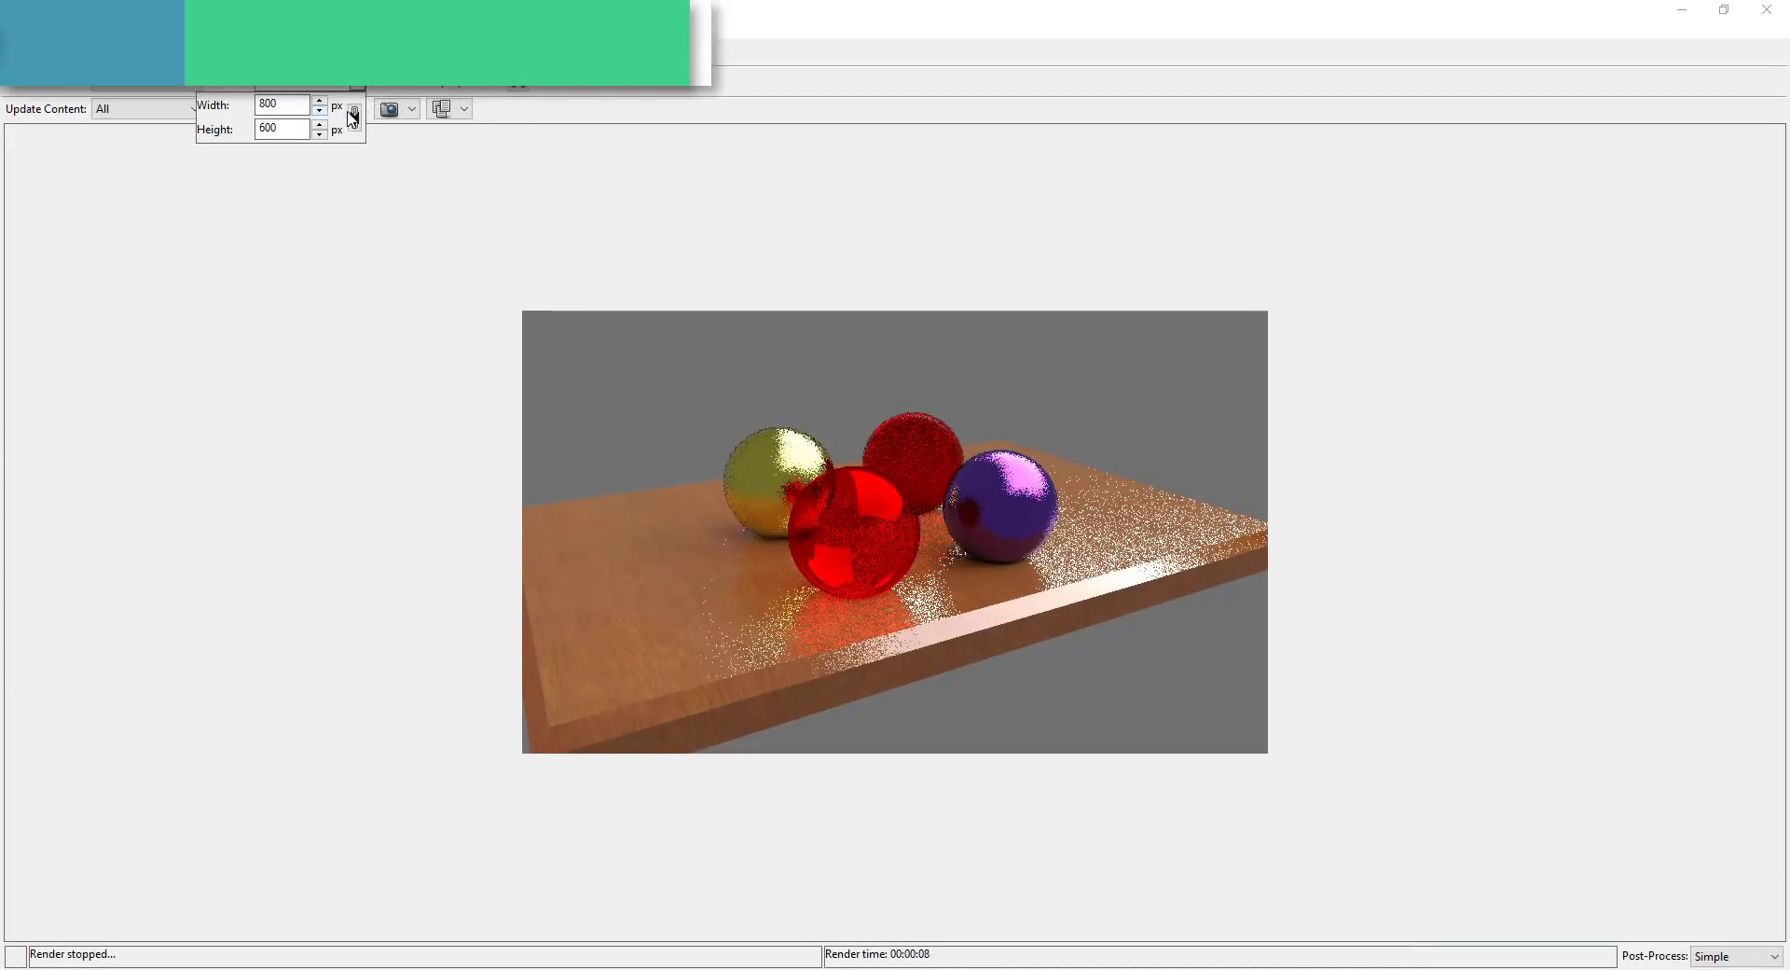
{"action": "left_click", "coordinate": [354, 115]}
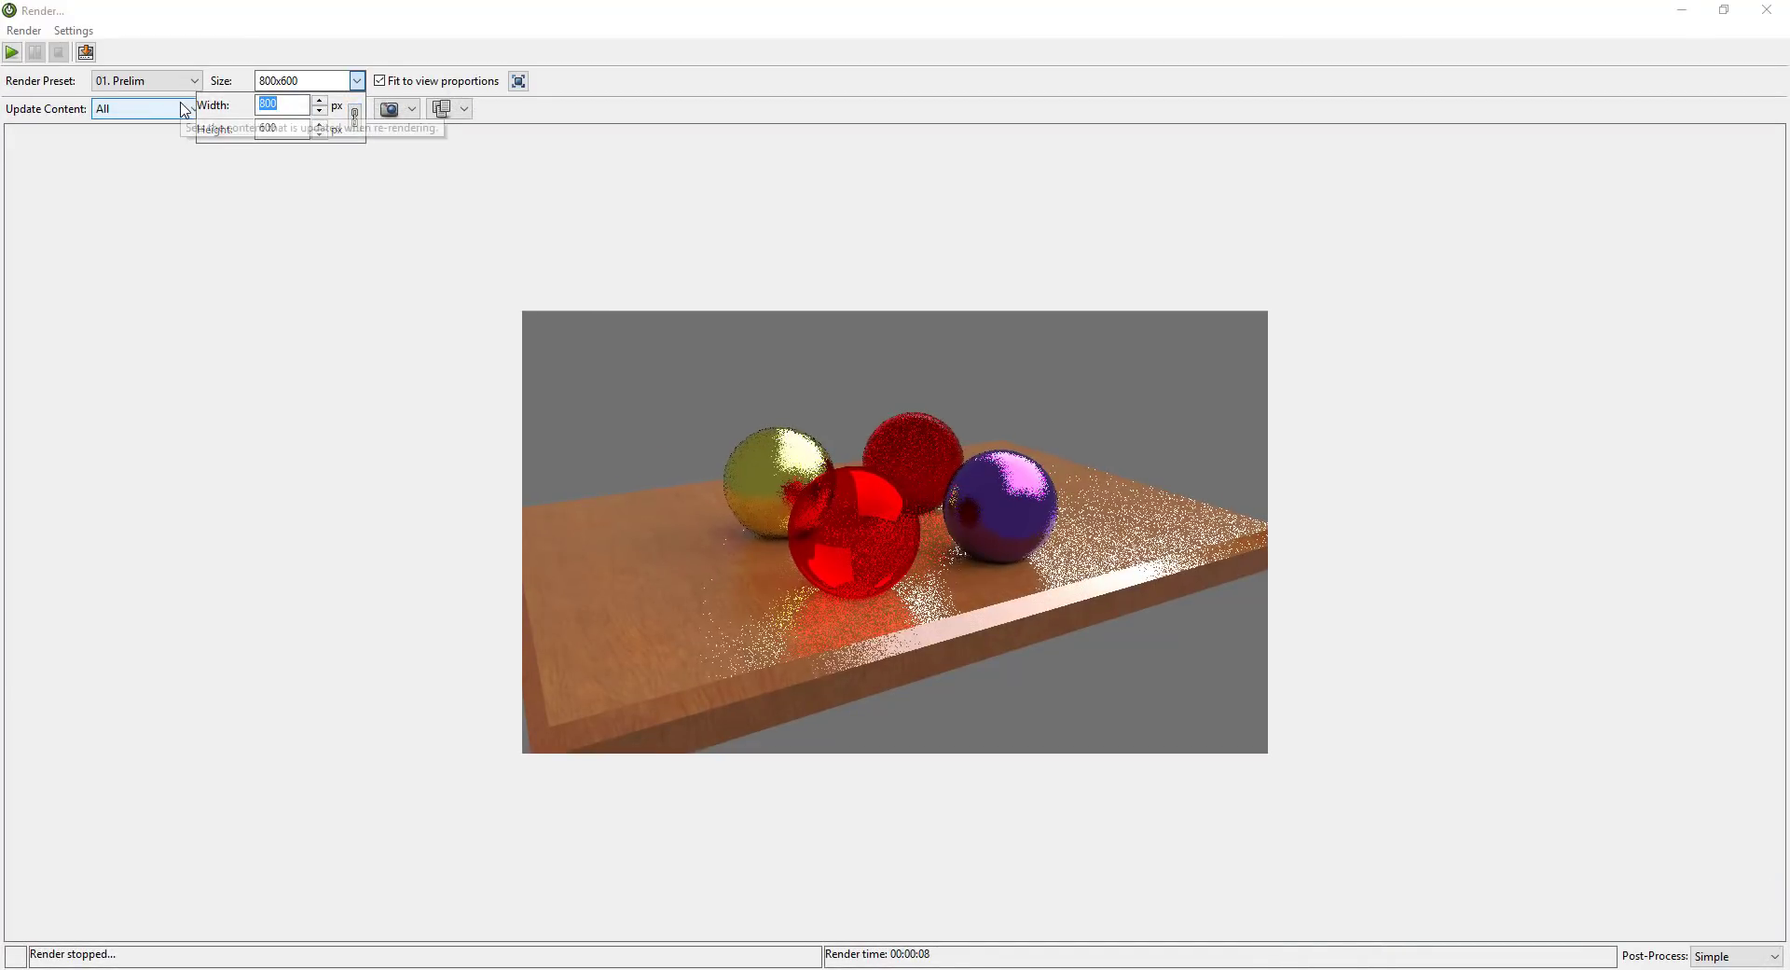
{"action": "type", "text": "1920"}
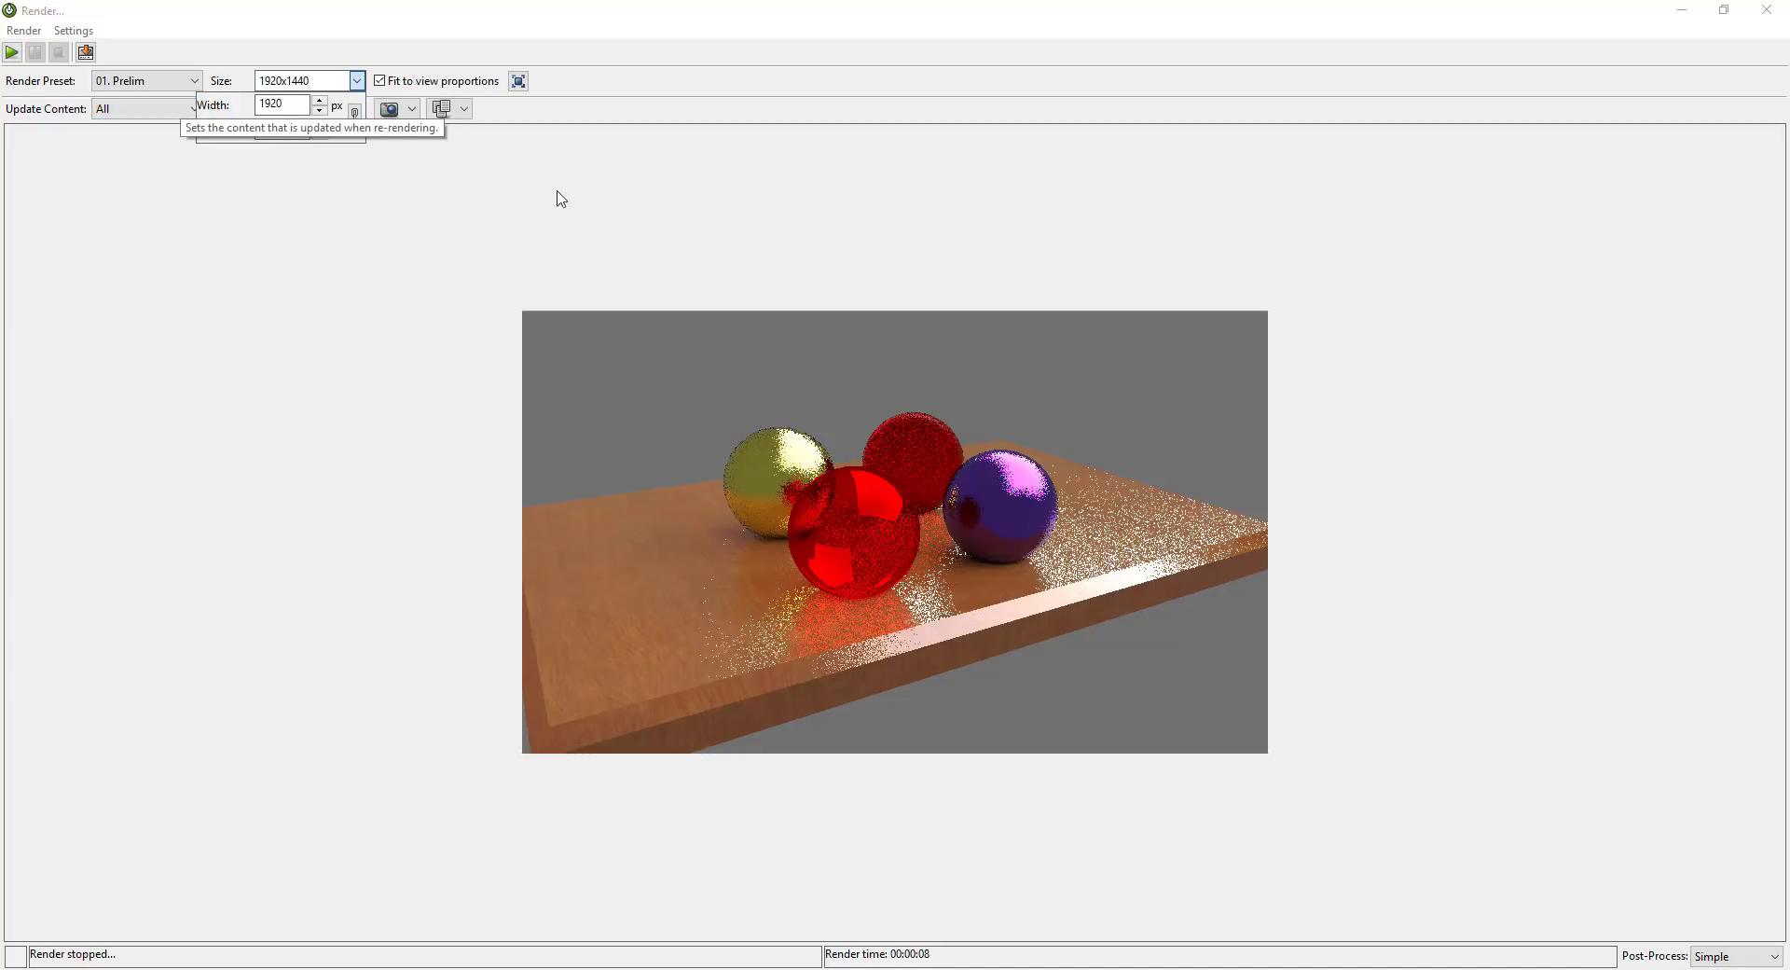
{"action": "left_click", "coordinate": [606, 193]}
Choose the 06. High render preset and render the spheres and board with it.
{"action": "left_click", "coordinate": [122, 83]}
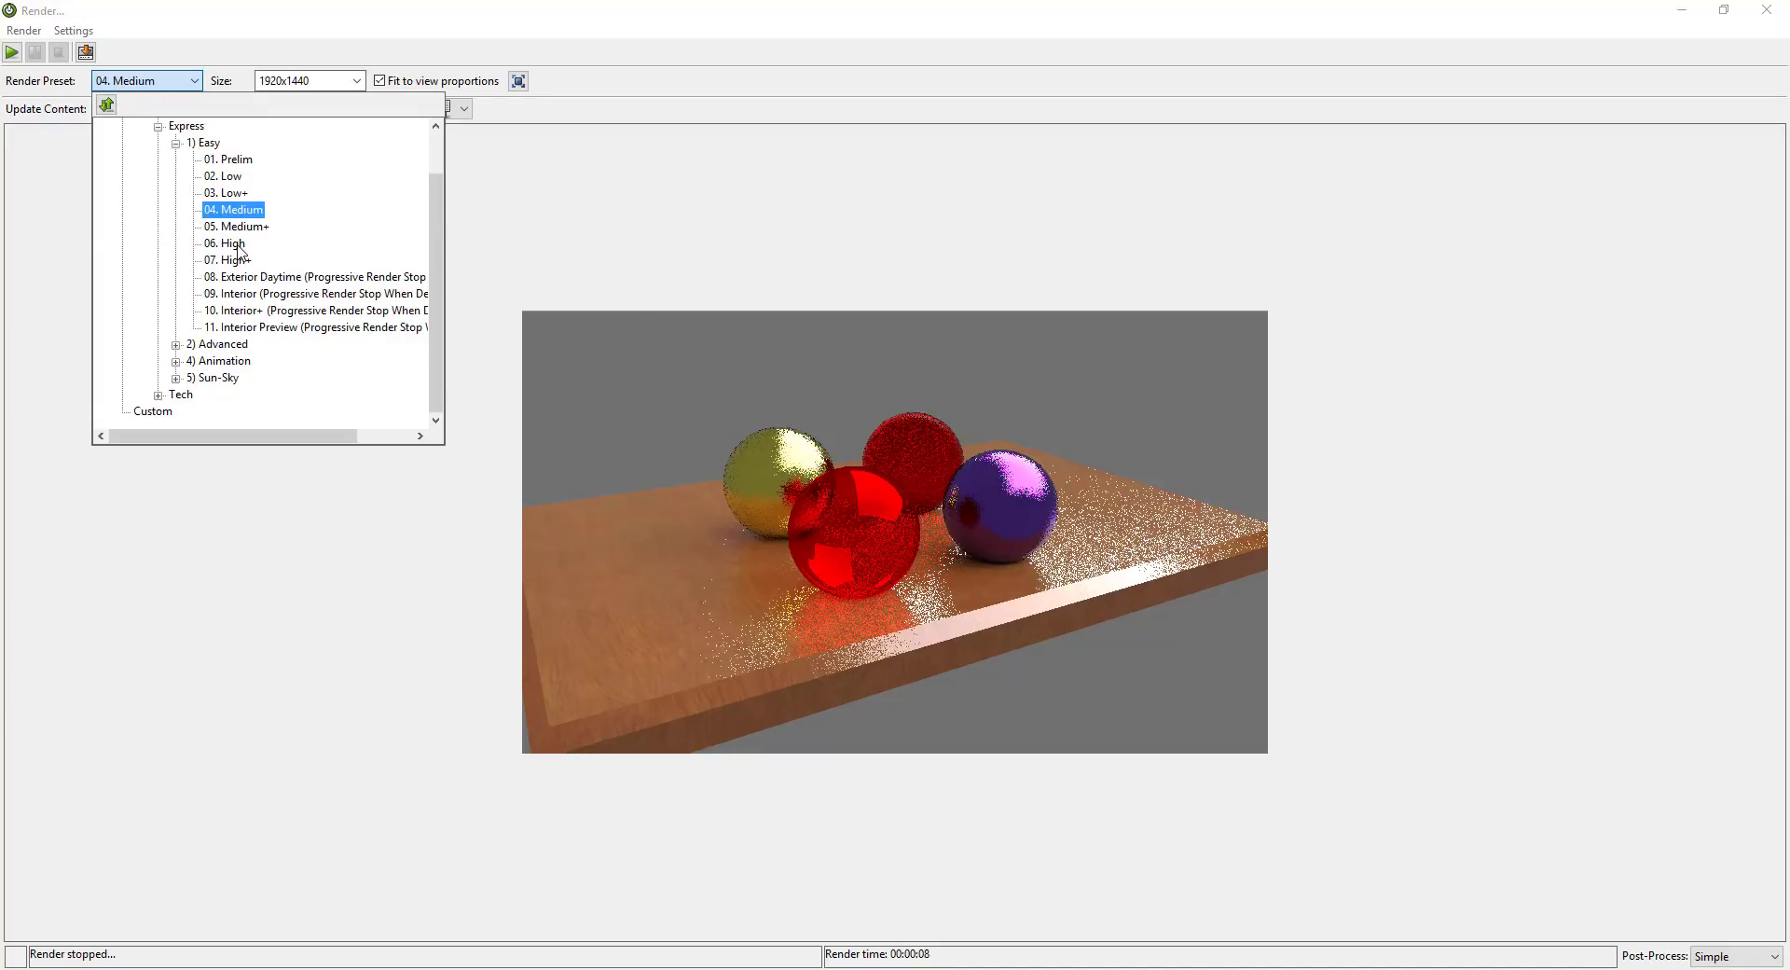
{"action": "left_click", "coordinate": [233, 243]}
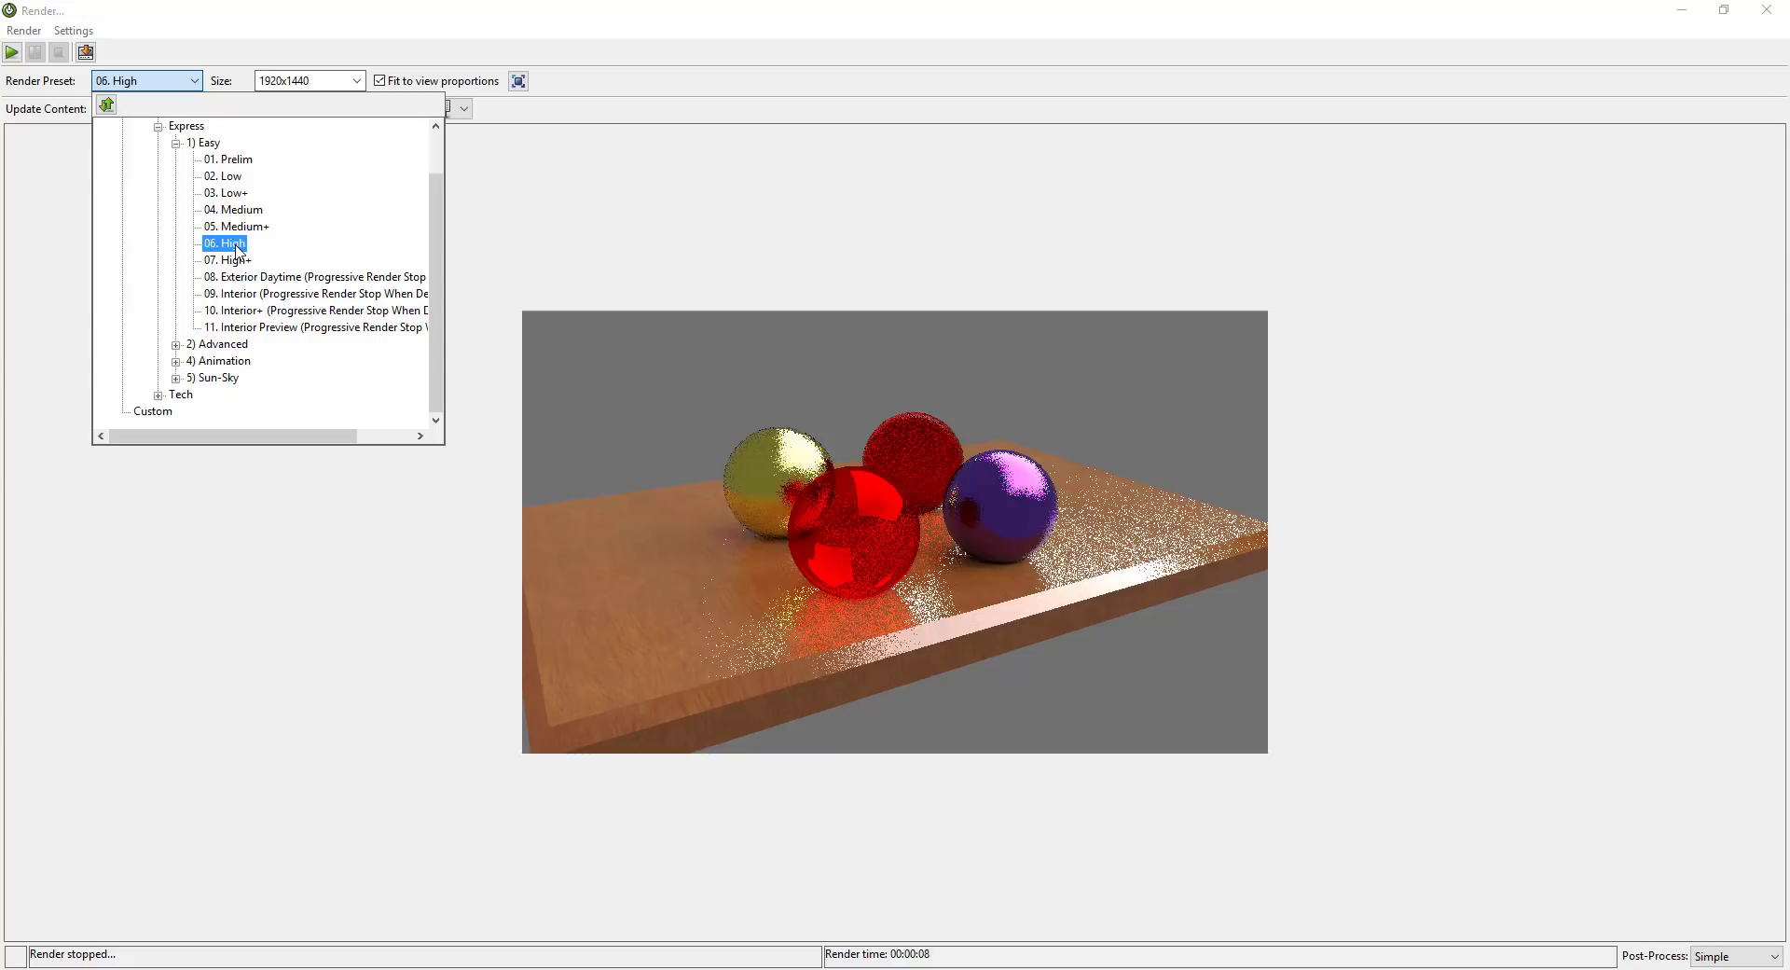
{"action": "left_click", "coordinate": [11, 52]}
{"action": "left_click", "coordinate": [859, 453]}
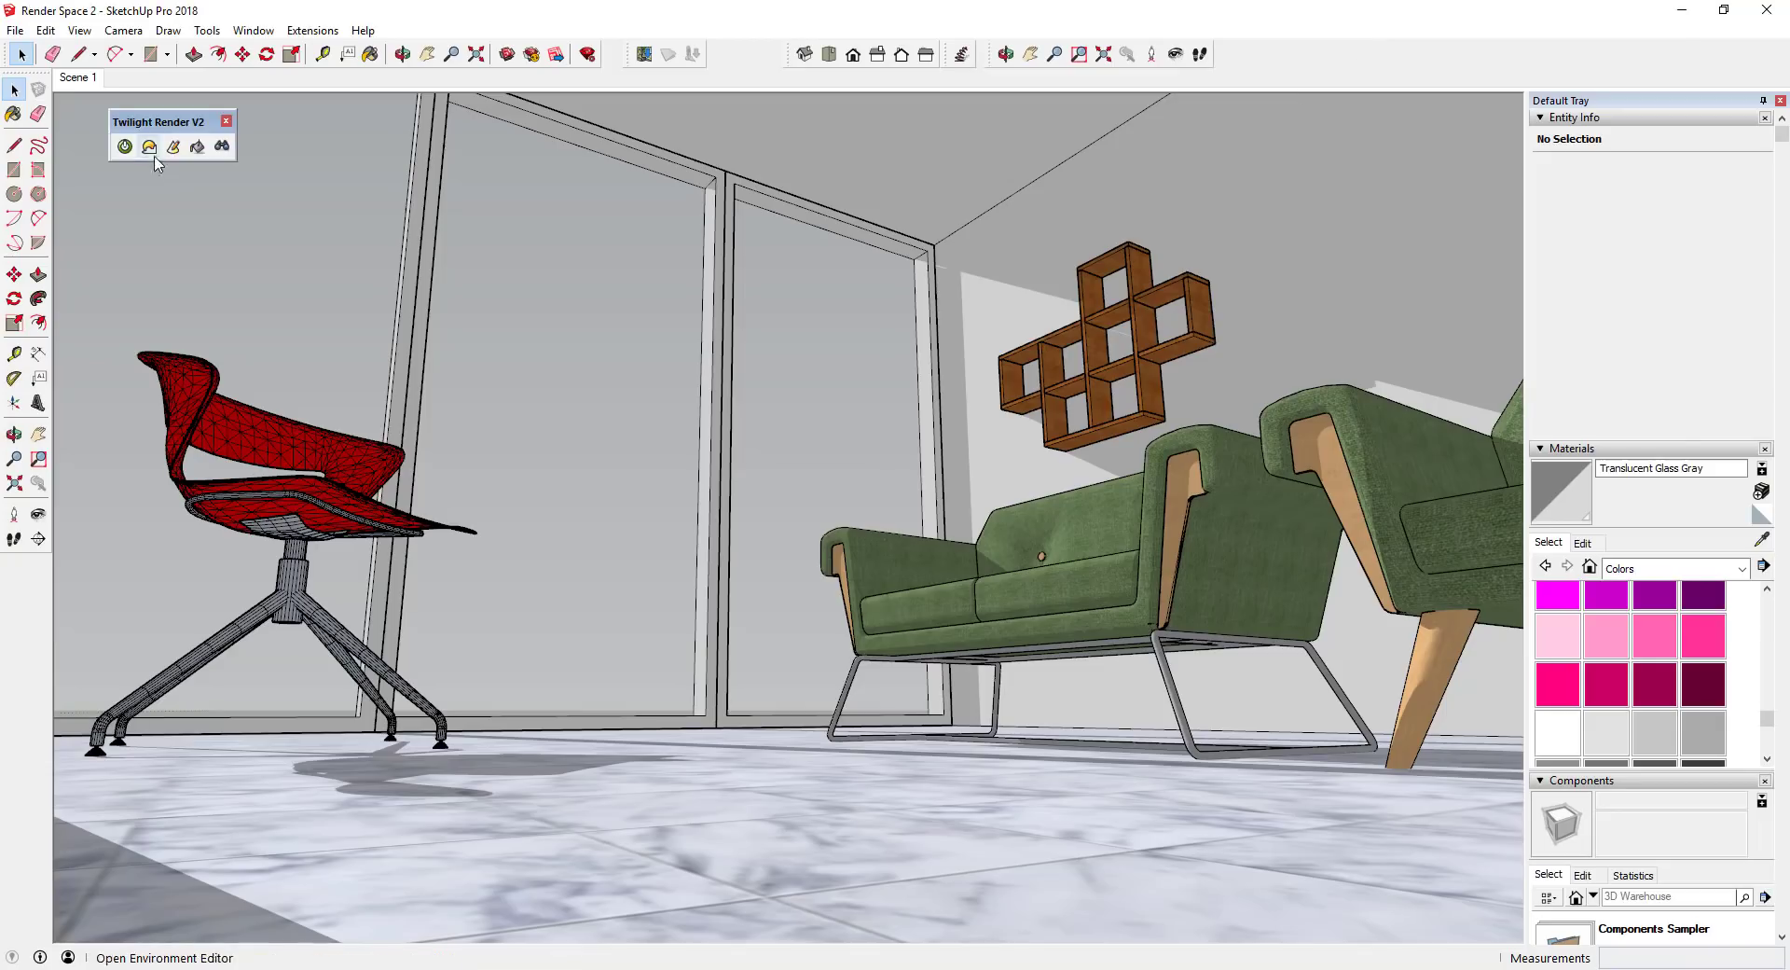
Review the interior scene's material template settings and its environment sky and sun settings.
{"action": "left_click", "coordinate": [196, 146]}
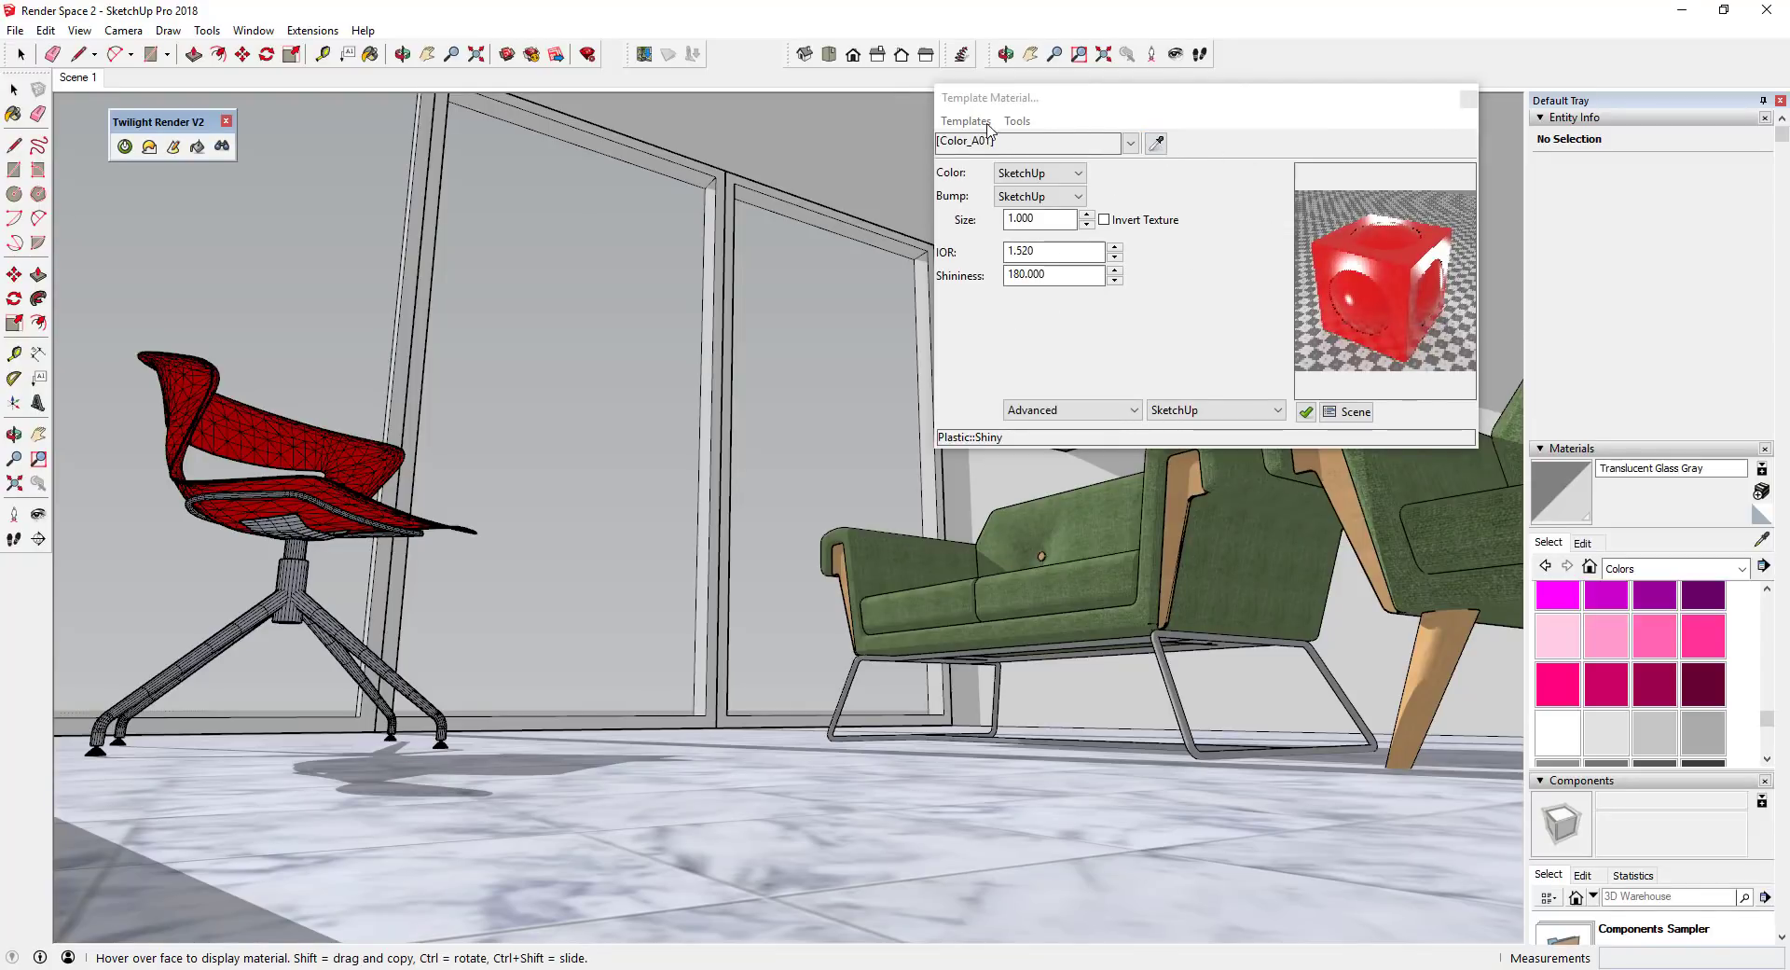
{"action": "left_click", "coordinate": [1469, 98]}
{"action": "left_click", "coordinate": [150, 147]}
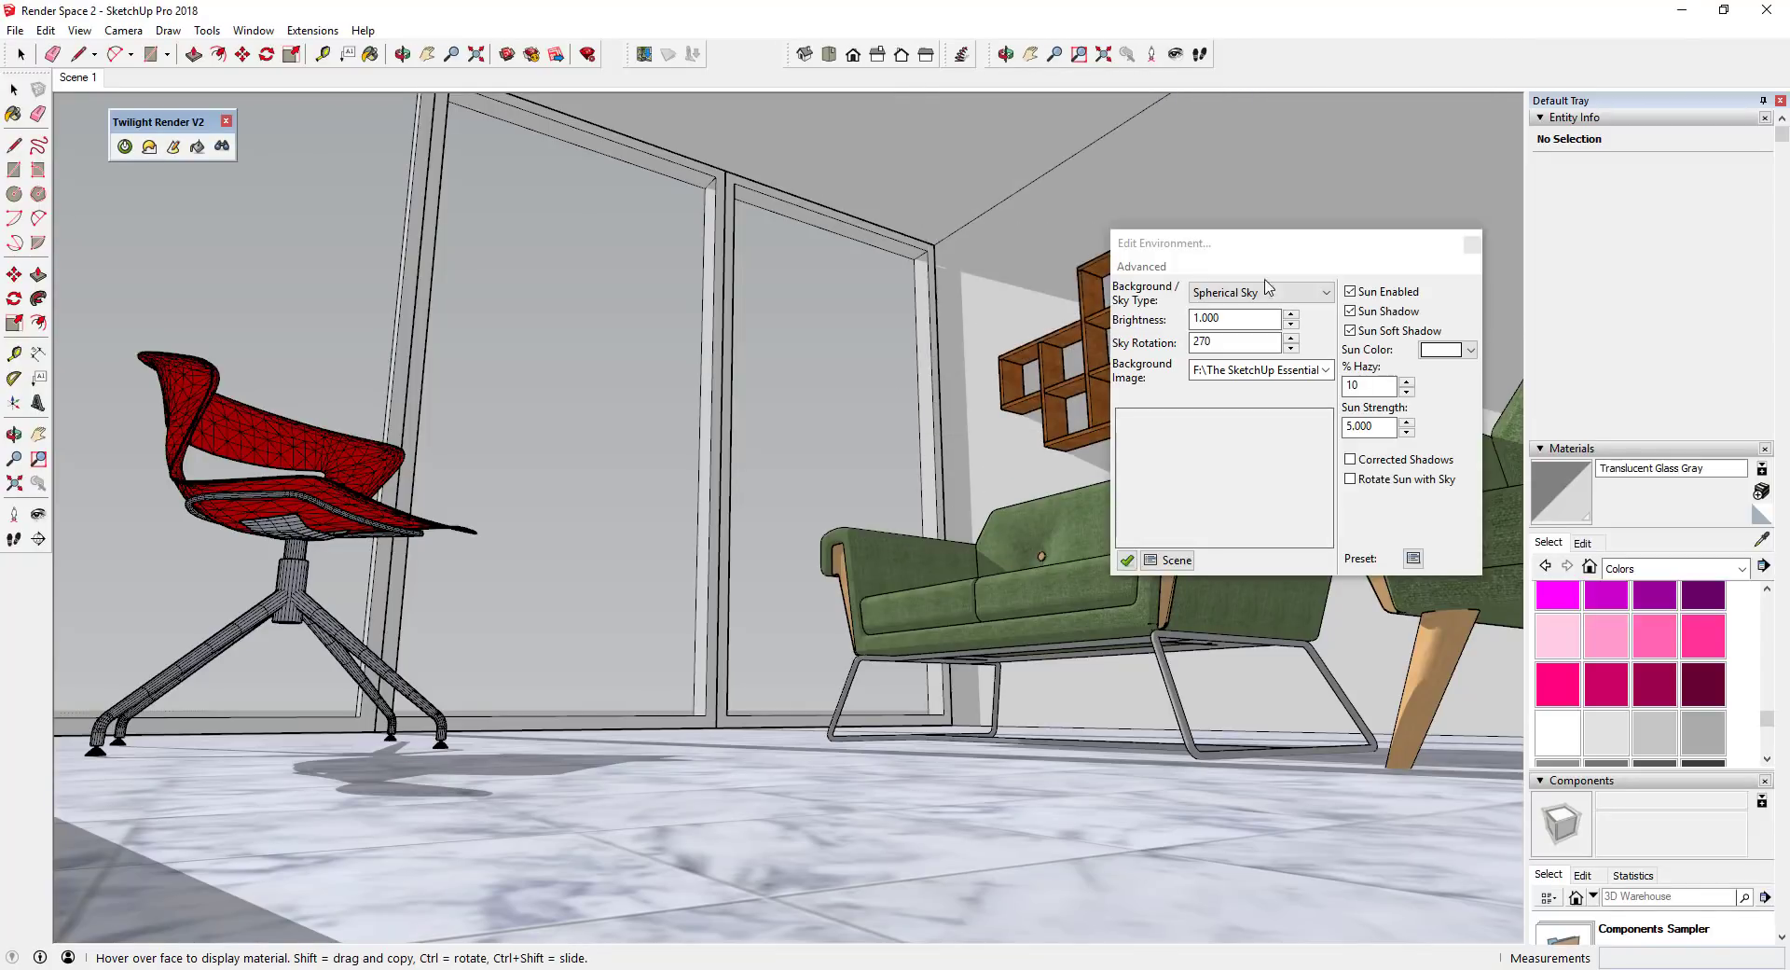
{"action": "left_click", "coordinate": [1472, 244]}
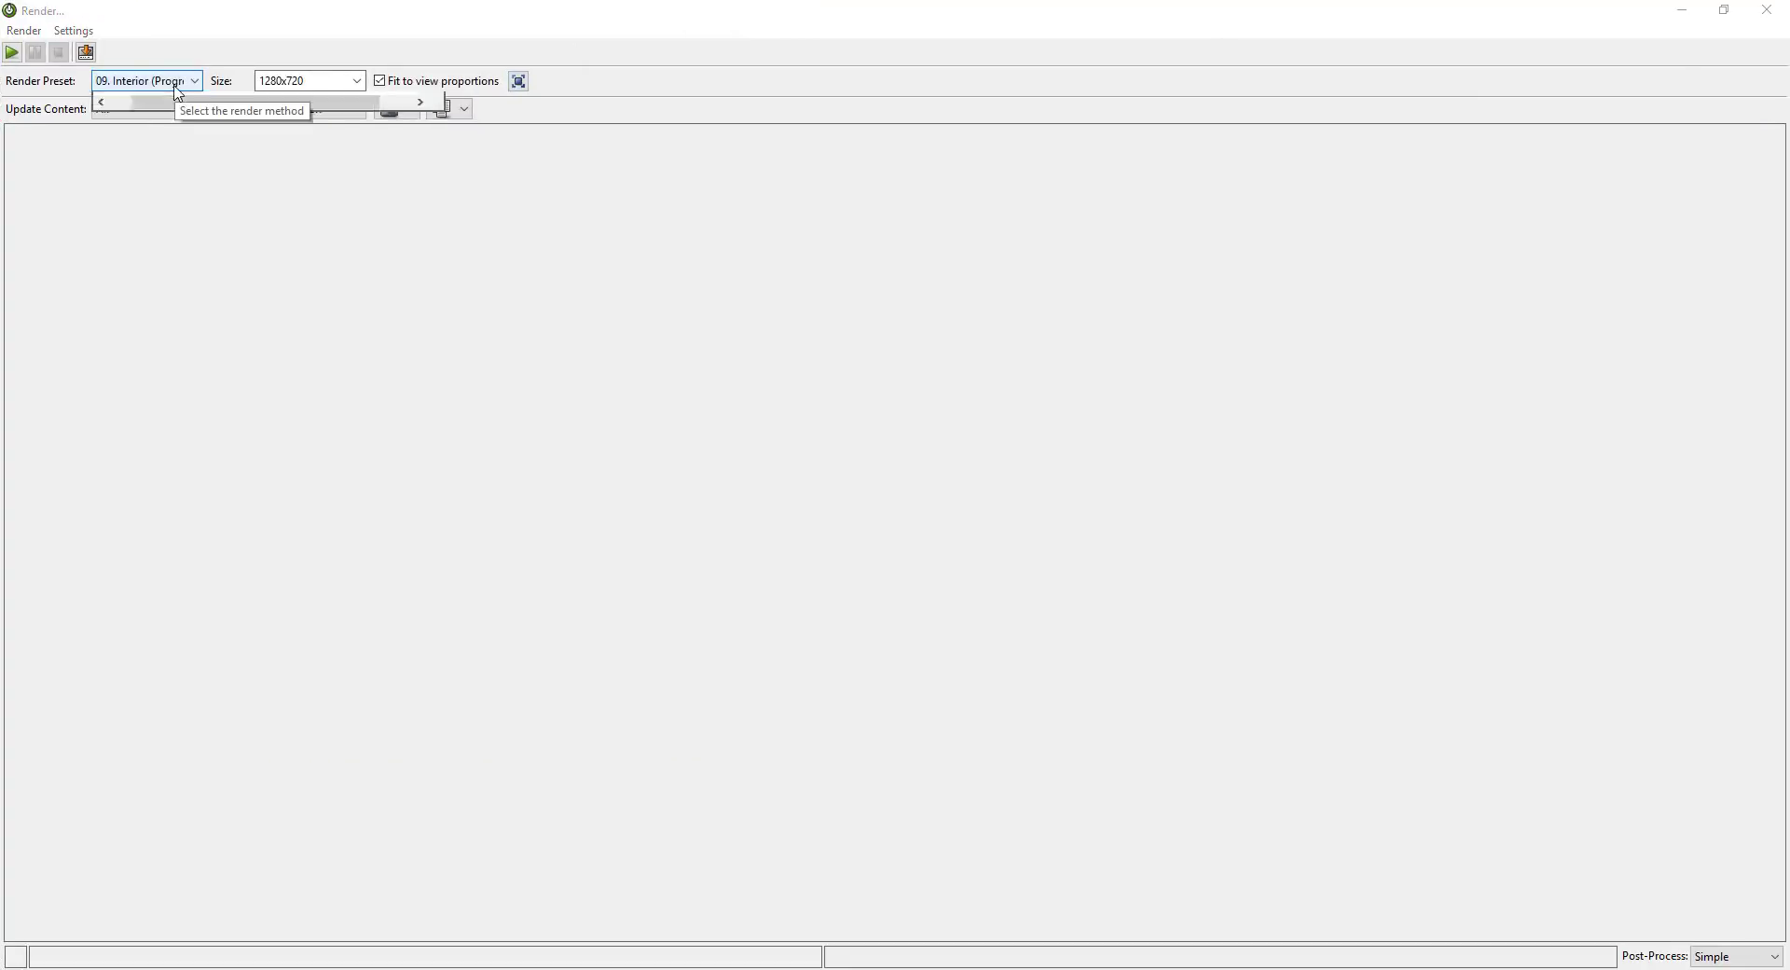
Render the interior scene's current view at 1280x720 with the 09. Interior progressive preset.
{"action": "left_click", "coordinate": [147, 80]}
{"action": "left_click", "coordinate": [259, 292]}
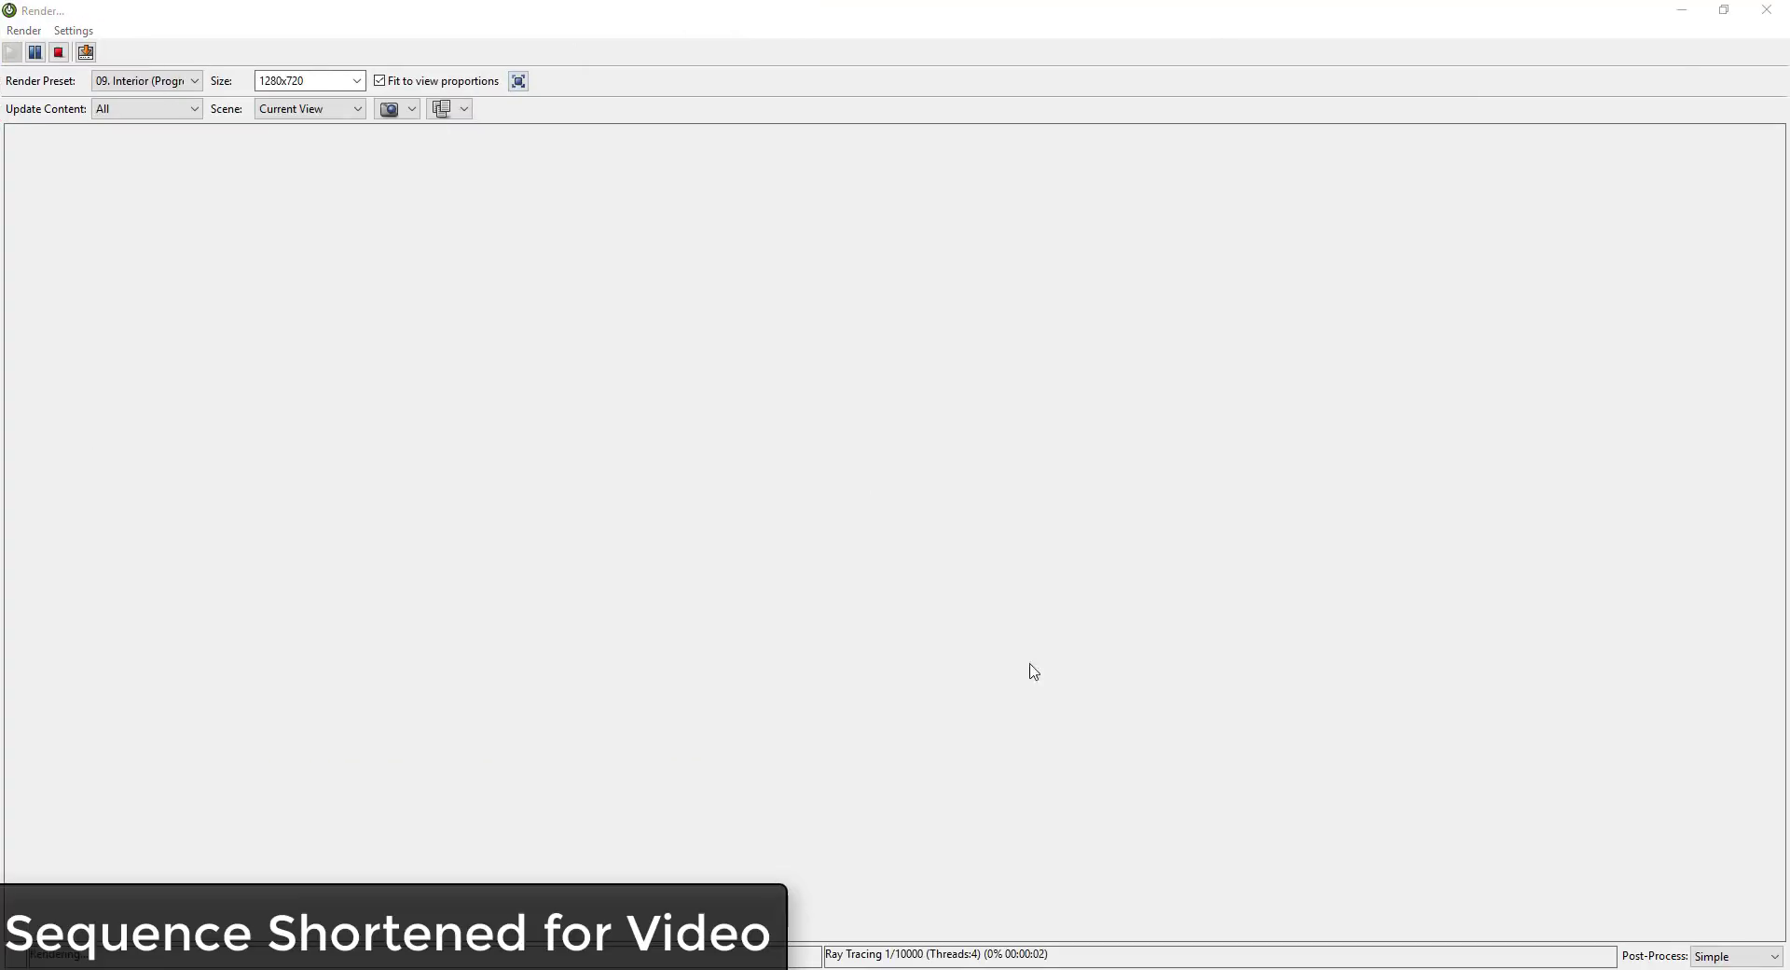